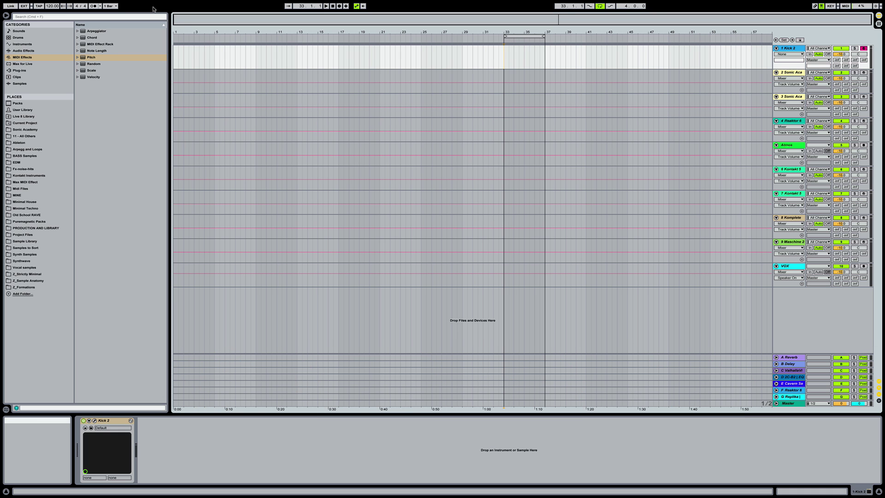
Step: Set the tempo to 125 BPM and create an empty MIDI clip from bar 33 to 37 on the Kick 2 track
mouse_move(52, 6)
left_mouse_down()
mouse_move(57, 14)
mouse_move(53, 7)
left_mouse_up()
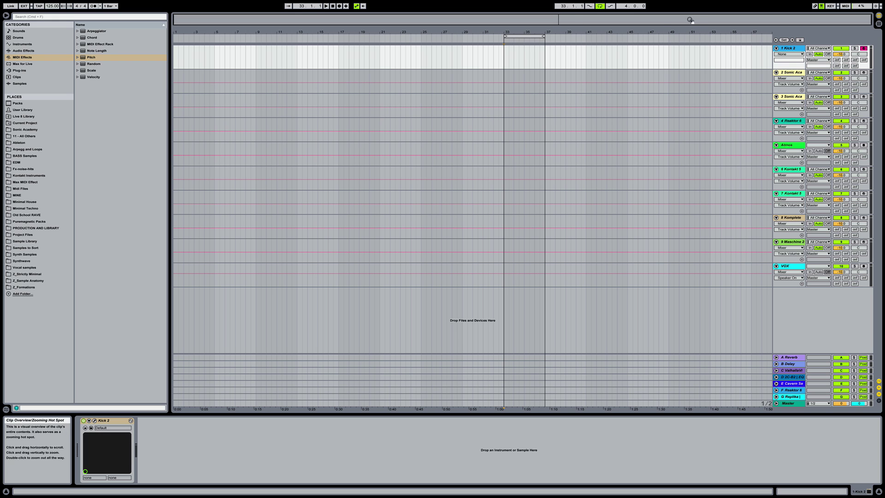
left_click(786, 49)
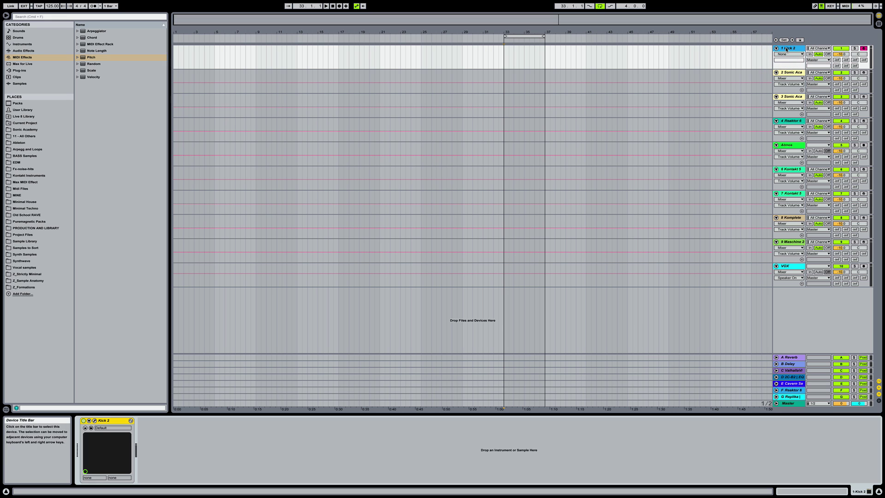
left_click_drag(503, 63, 545, 55)
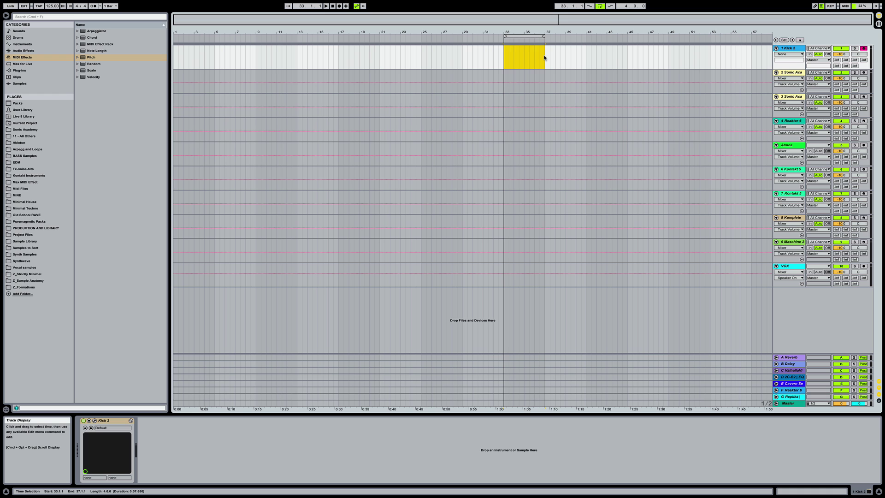
key("super+shift+m")
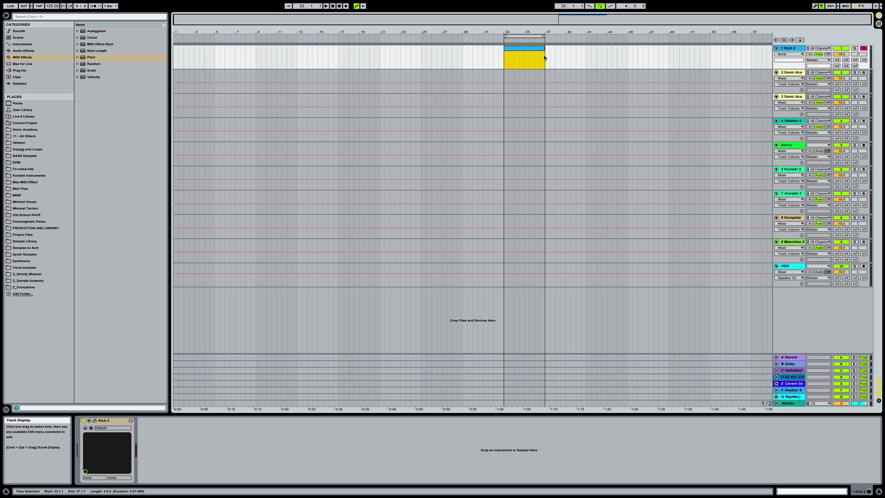
Step: Fill the first bar of the new clip with four quarter-note C3 kicks and play it back
left_click(524, 48)
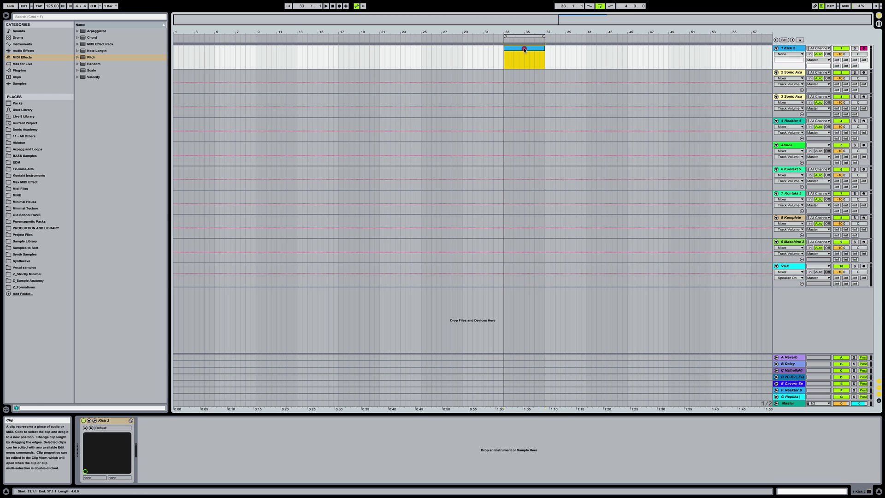
double_click(524, 48)
left_click(173, 343)
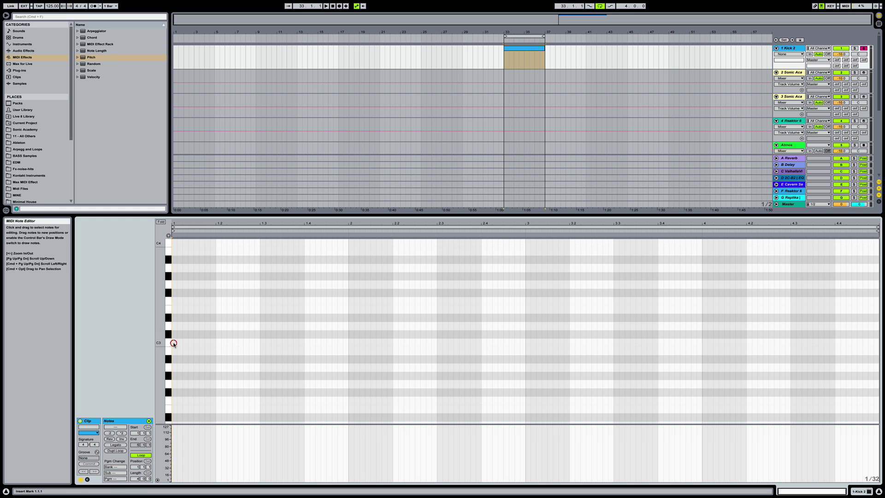
double_click(173, 343)
left_click_drag(177, 343, 216, 343)
left_click(189, 361)
key("super+d")
key("super+d")
key("super+d")
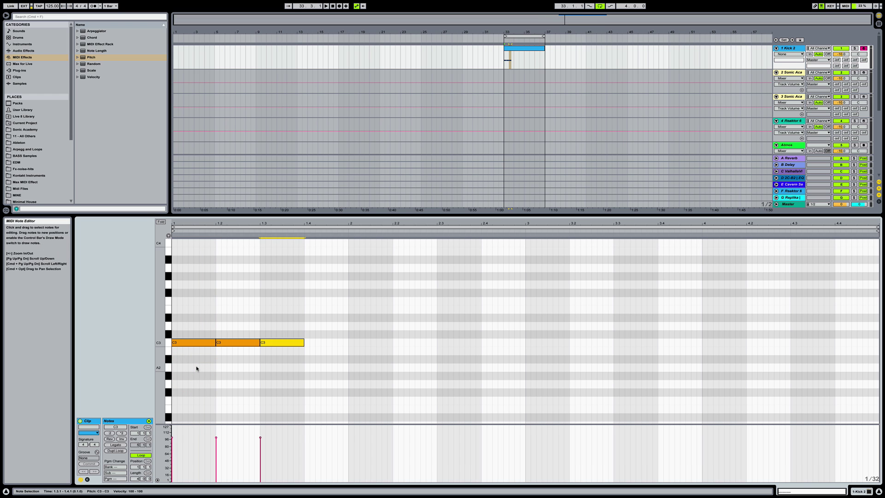
key("space")
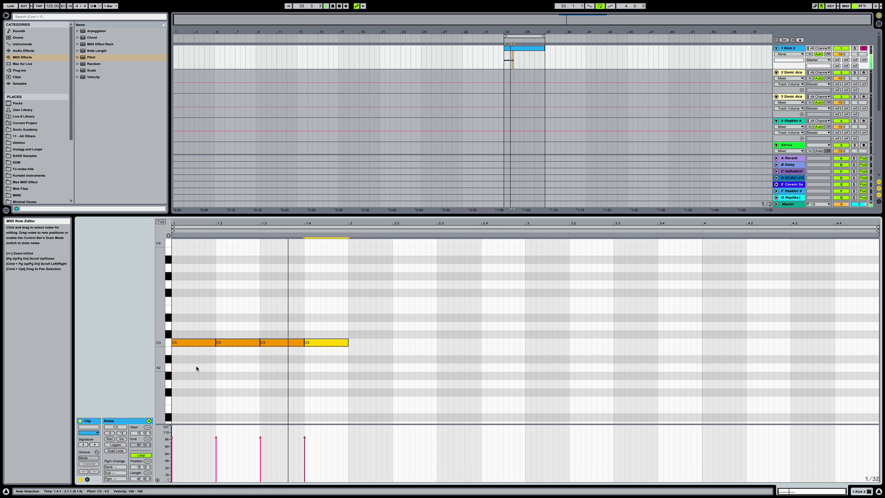
key("space")
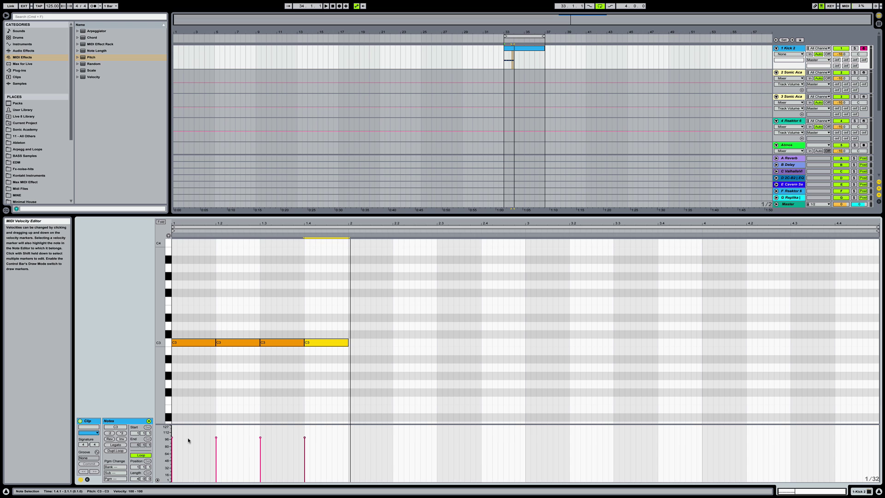
Step: Raise the velocity of all four C3 notes in the first bar to 127
left_click_drag(209, 369, 347, 273)
left_click(324, 365)
left_click_drag(324, 365, 138, 306)
left_click(197, 364)
left_click_drag(202, 373, 333, 298)
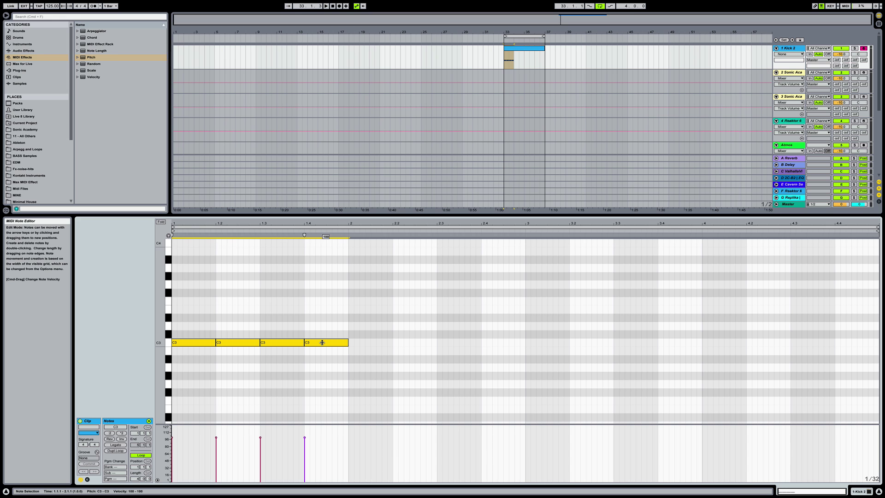
mouse_move(322, 341)
left_mouse_down()
mouse_move(322, 355)
mouse_move(322, 329)
mouse_move(344, 319)
mouse_move(312, 353)
left_mouse_up()
Step: Duplicate the bar of C3 notes three times to fill all four bars of the clip
left_click(148, 364)
key("super+a")
key("super+d")
key("super+d")
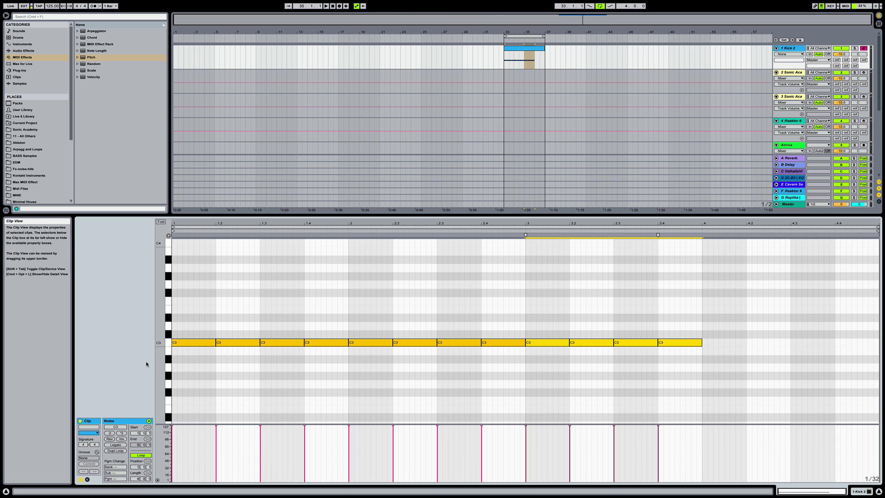
key("super+d")
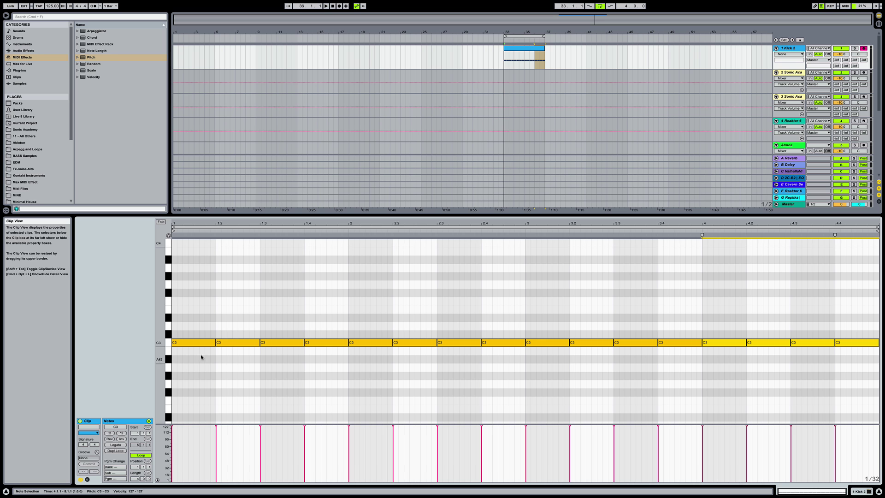
Step: Play back the kick pattern in the arrangement and open the Kick 2 instrument's plug-in window
key("super+alt+l")
key("space")
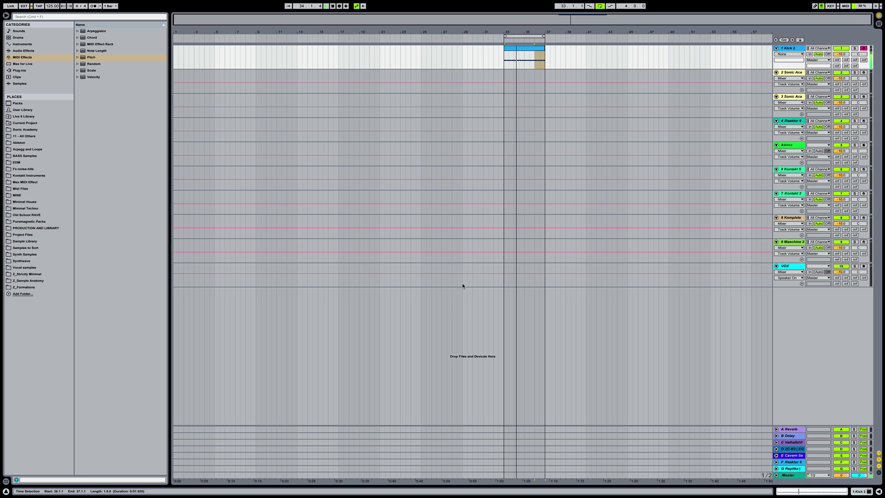
key("space")
key("super+alt+l")
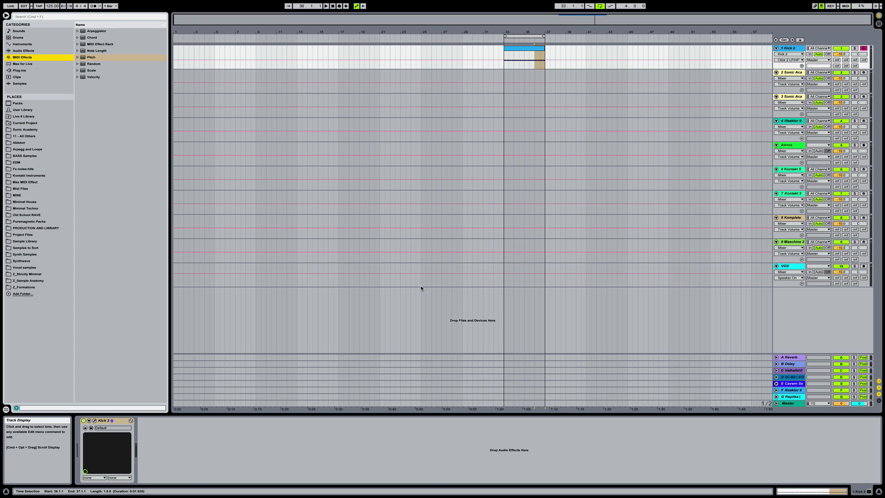
left_click(95, 421)
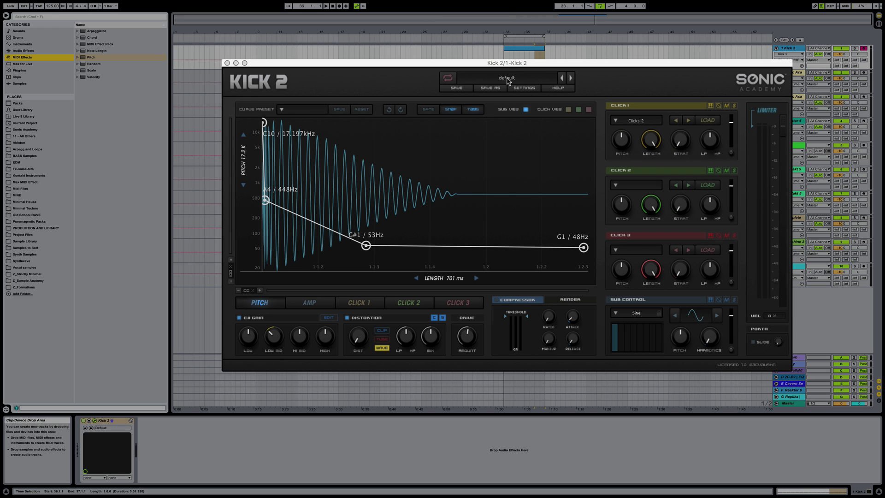
Step: Browse the factory preset categories such as House, Hard House and Trance 138, and show the Techno presets
left_click(508, 81)
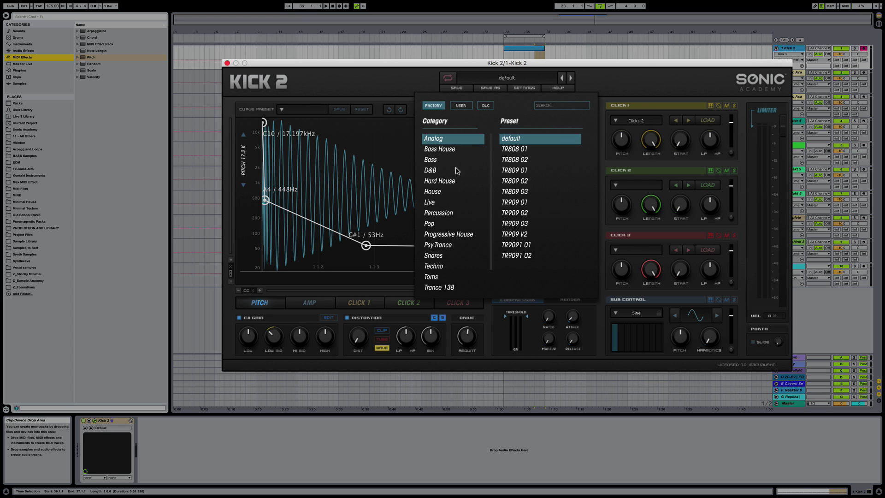
left_click(450, 141)
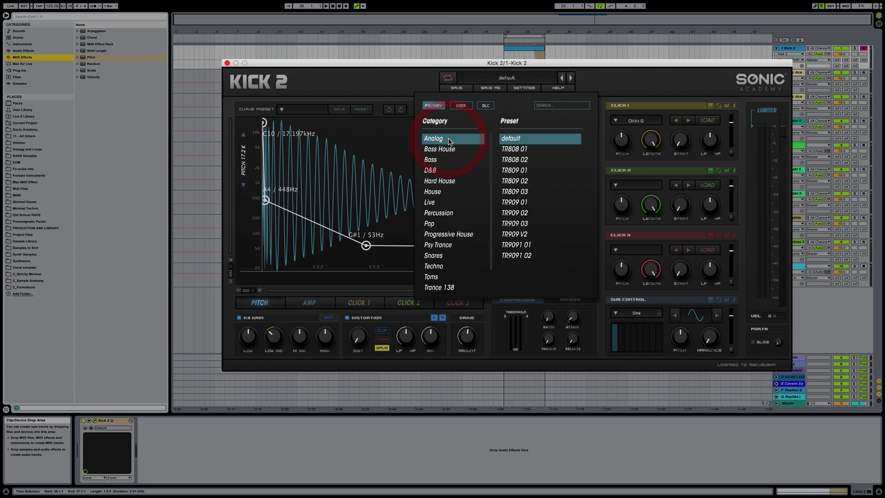
scroll(462, 215, "down", 2)
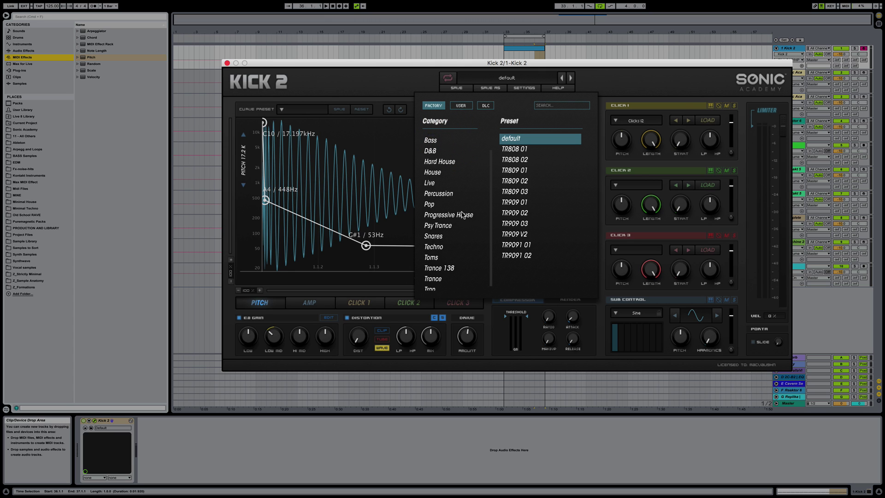
left_click(453, 242)
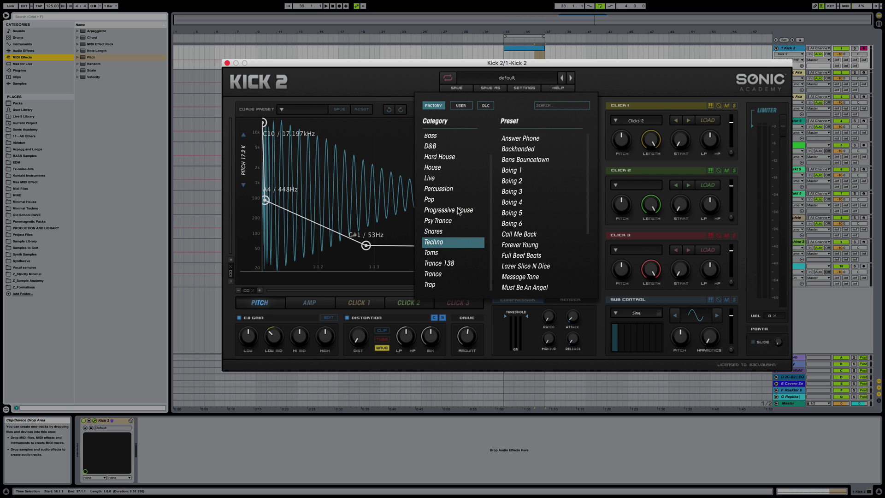
left_click(441, 169)
scroll(454, 182, "up", 2)
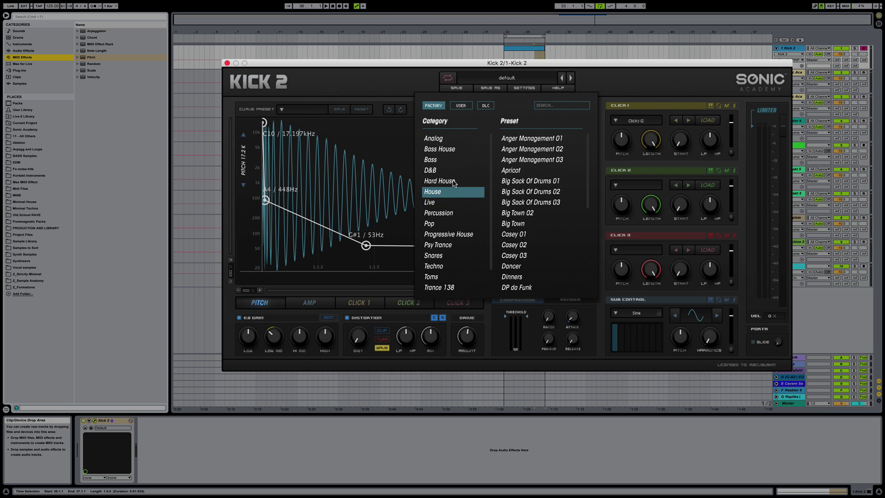
left_click(447, 150)
left_click(450, 180)
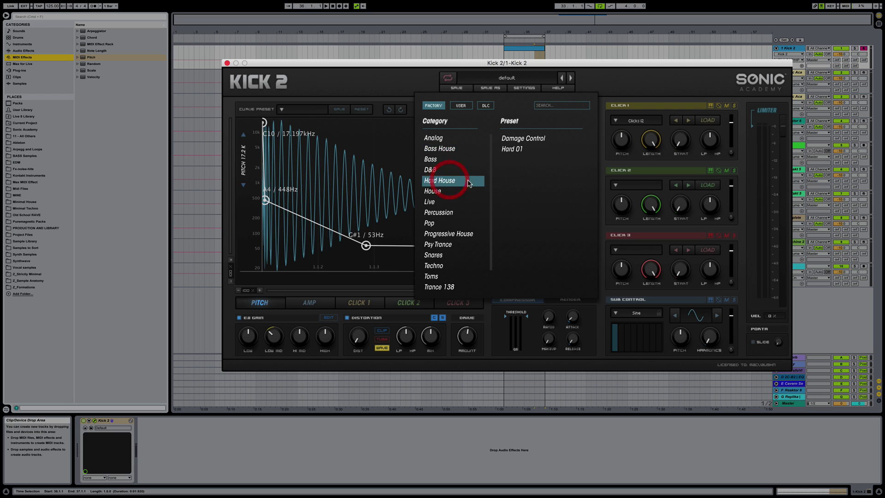
scroll(468, 183, "down", 2)
left_click(446, 263)
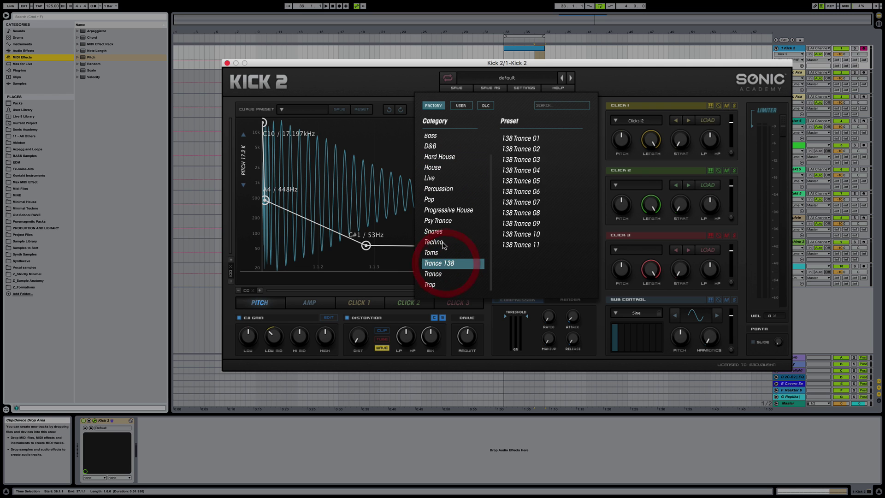
left_click(443, 245)
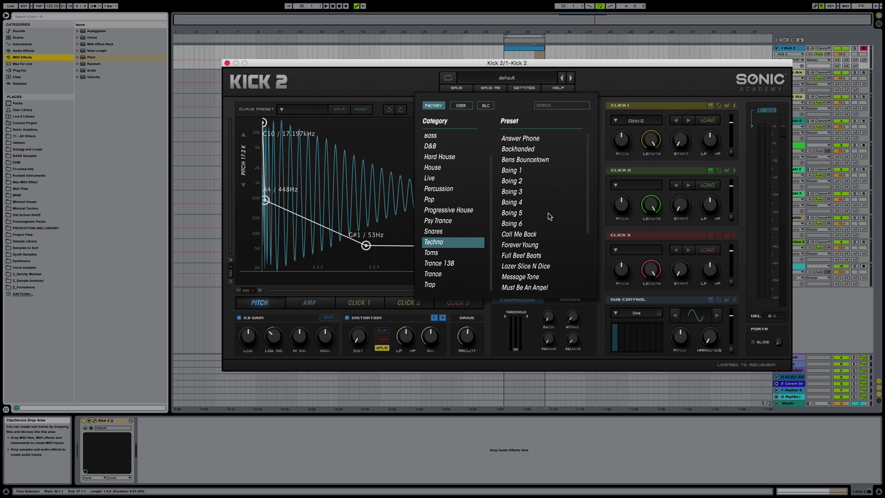
Step: Look through the Techno preset list and start looped playback of the kick clip
left_click(536, 51)
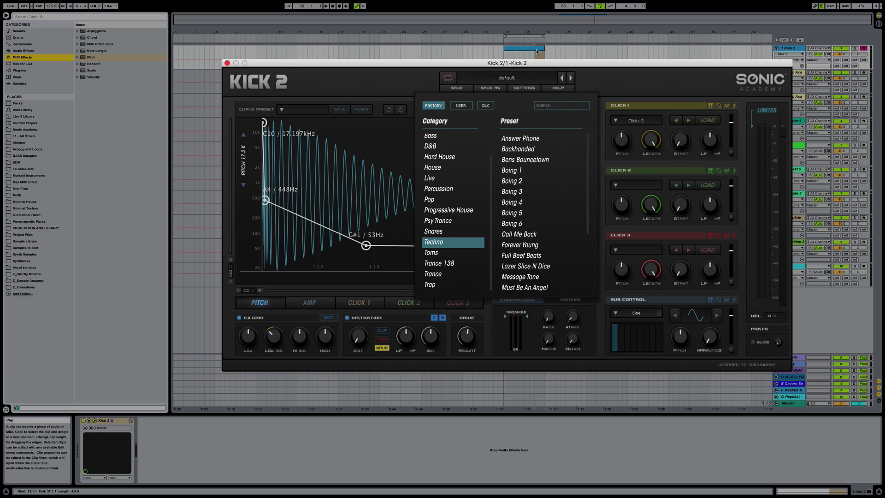
left_click(537, 52)
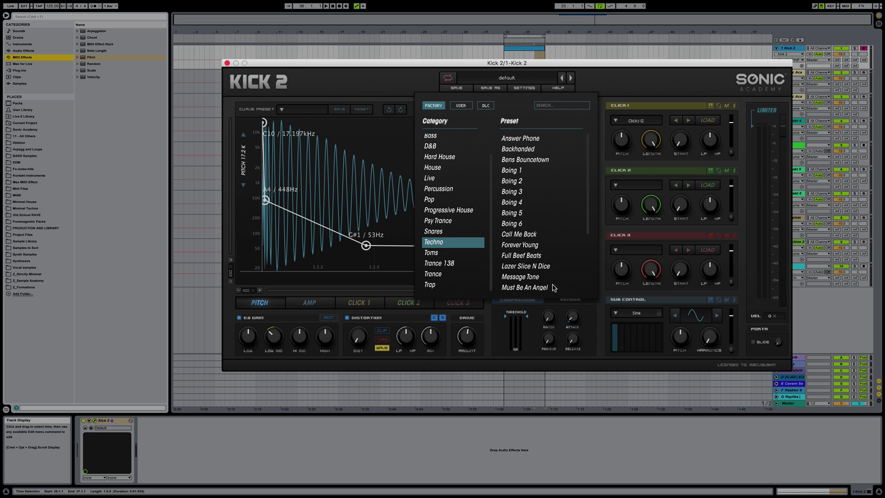
scroll(541, 199, "down", 3)
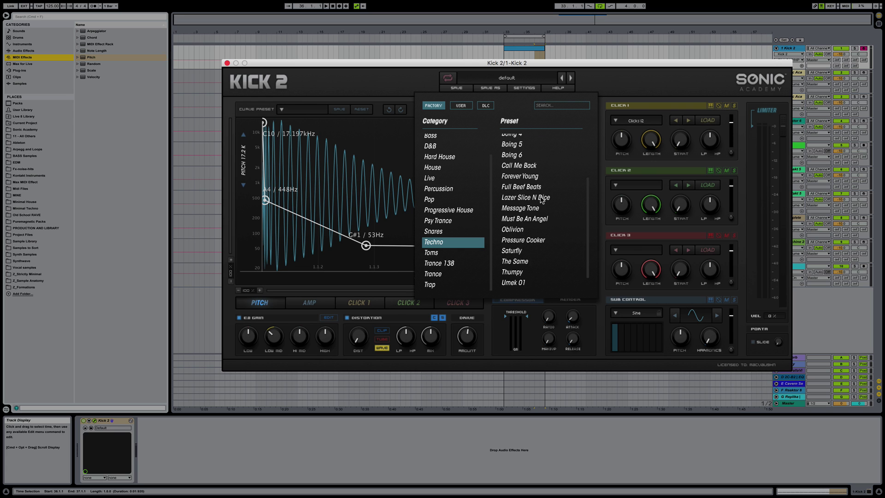
scroll(541, 199, "up", 3)
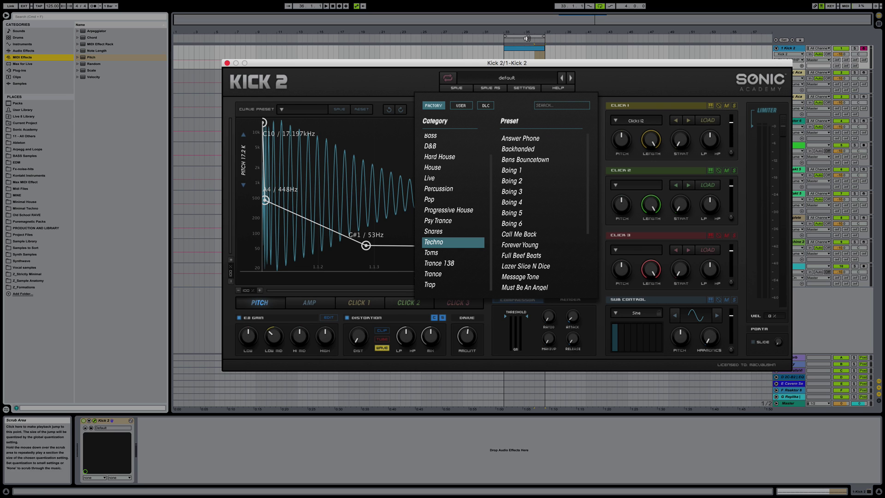
left_click(524, 49)
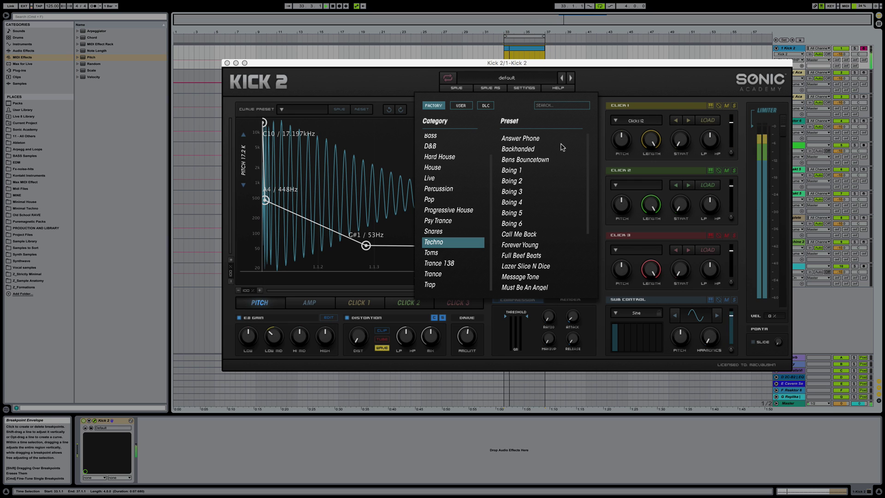
Step: Audition the Techno presets Answer Phone, Backhanded, Call Me Back and Full Beef Beats over the playing loop
left_click(544, 141)
left_click(514, 76)
left_click(529, 151)
left_click(513, 79)
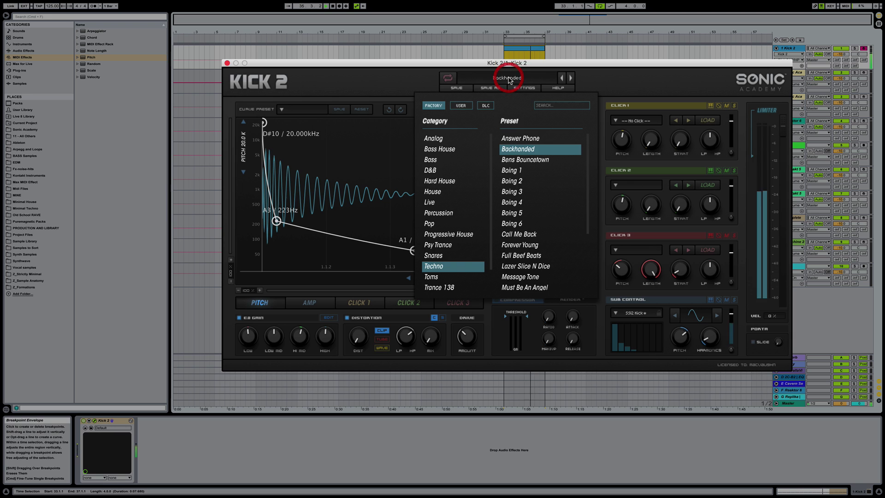
left_click(528, 234)
left_click(507, 77)
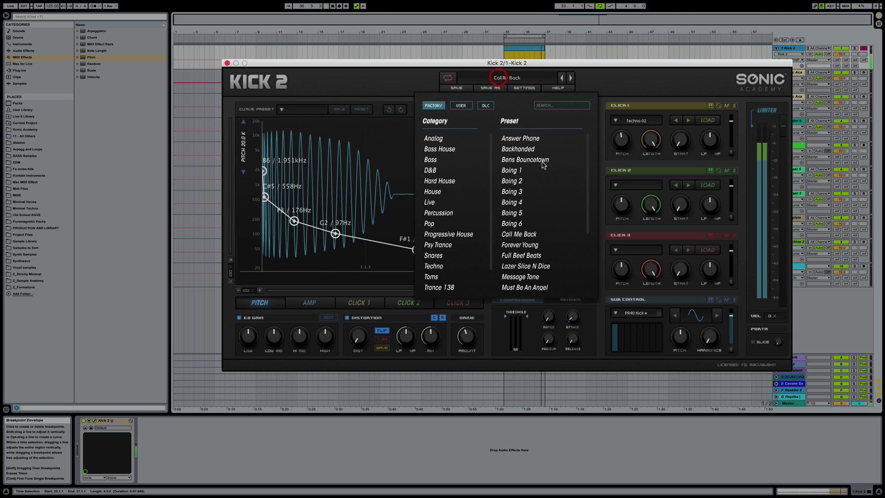
left_click(544, 255)
Step: Audition the Techno presets Pressure Cooker, You Got Rust and Umek 01, and load Umek 02
left_click(515, 78)
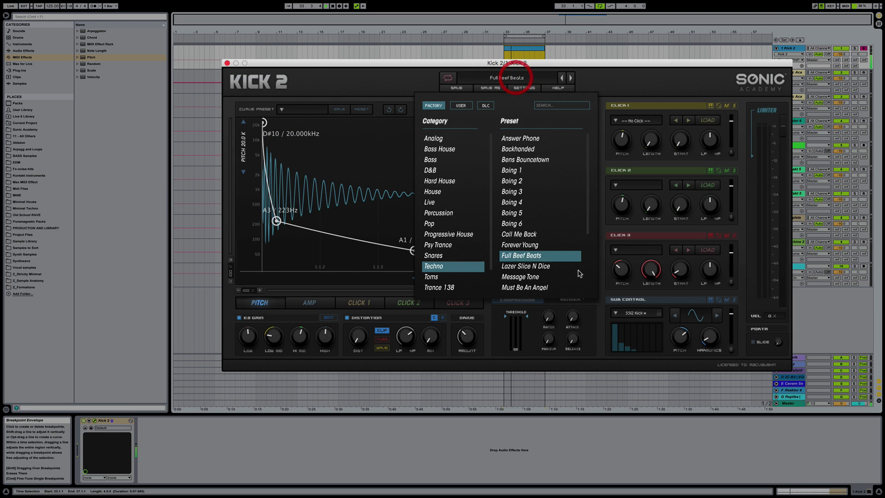
scroll(558, 239, "down", 3)
left_click(539, 221)
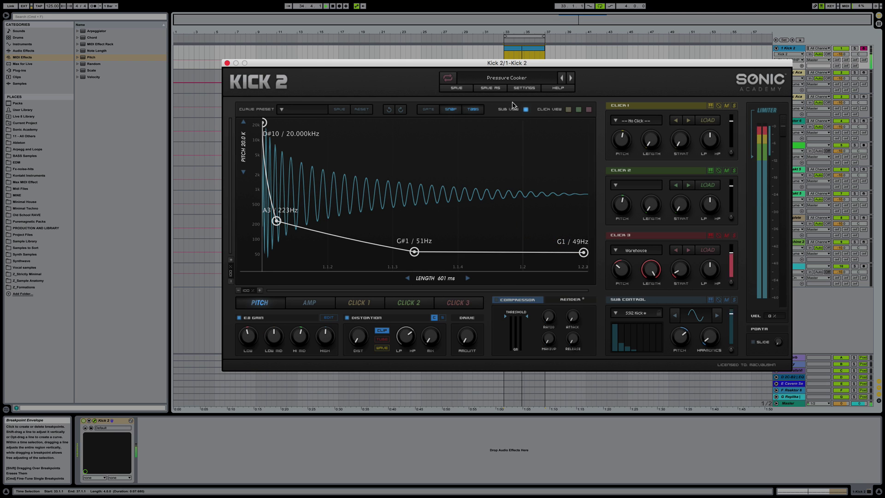
left_click(509, 79)
left_click(530, 283)
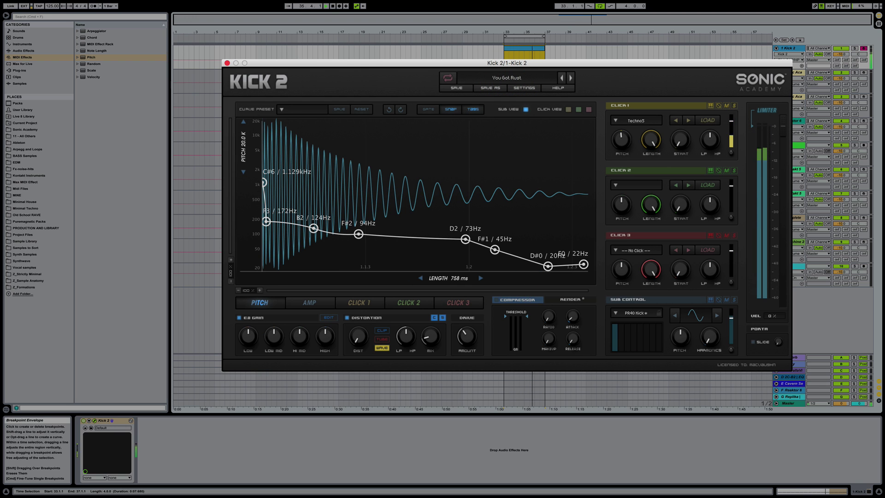
left_click(510, 79)
scroll(553, 207, "down", 3)
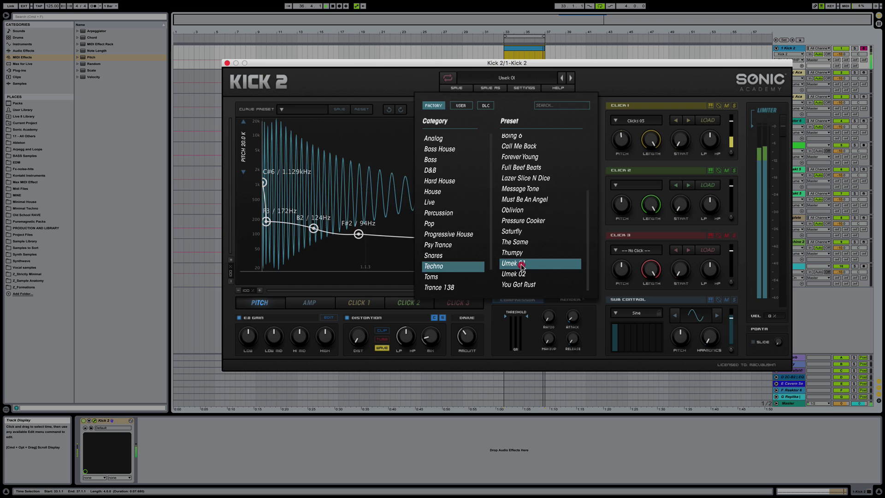
left_click(523, 267)
left_click(570, 79)
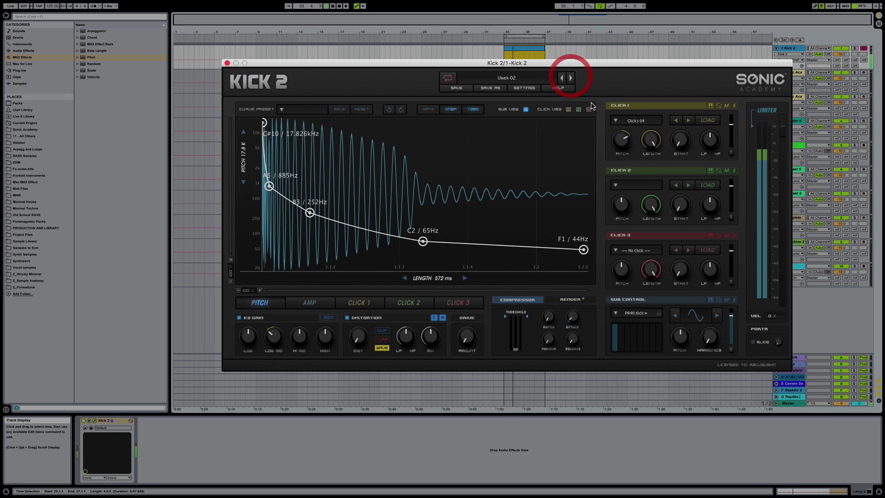
Step: Load the Umek 01 preset and audition its Click 1 layer in solo
left_click(563, 79)
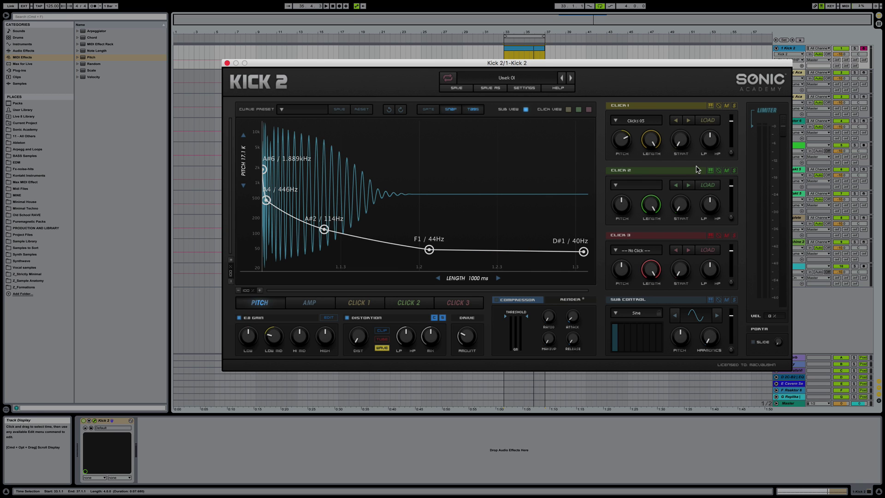
left_click(734, 106)
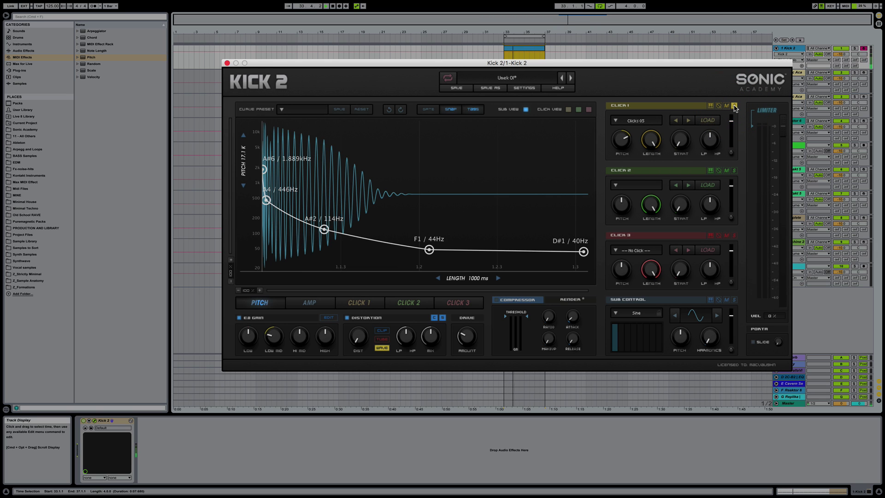
left_click(733, 106)
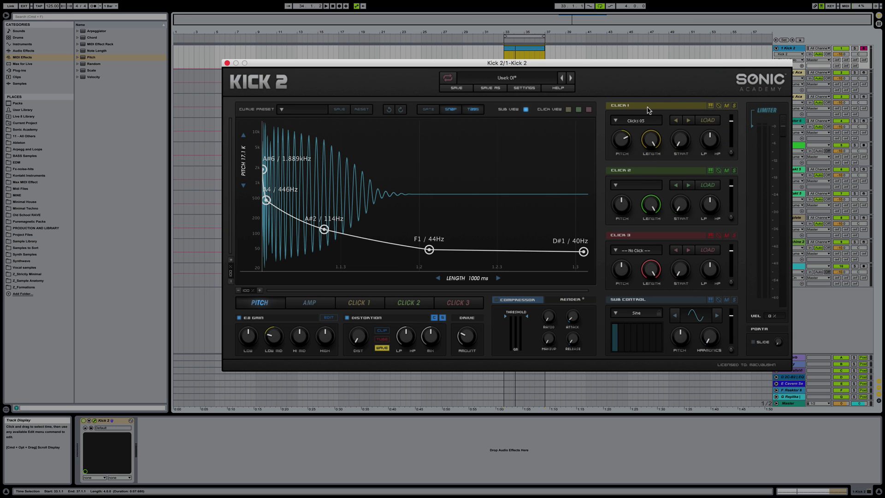
Step: Load the factory Reverb sample AMS P 01 into the Click 2 layer
left_click(653, 175)
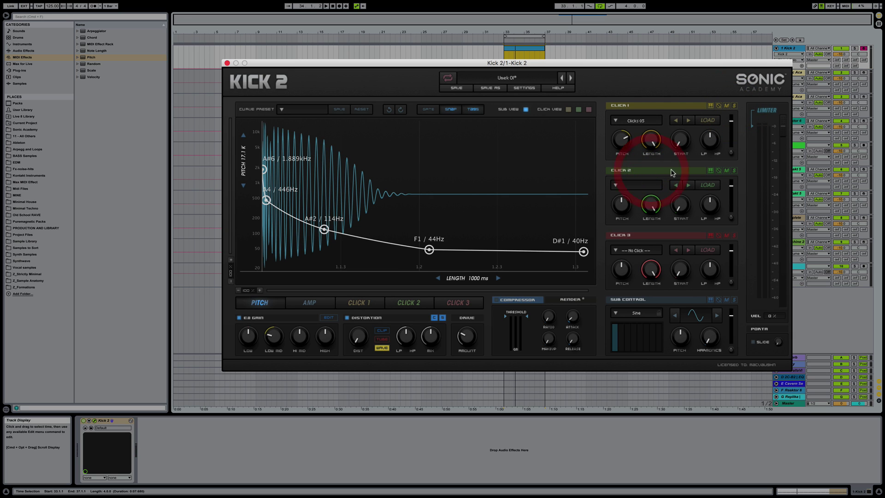
left_click(619, 187)
scroll(601, 230, "down", 3)
scroll(606, 260, "up", 1)
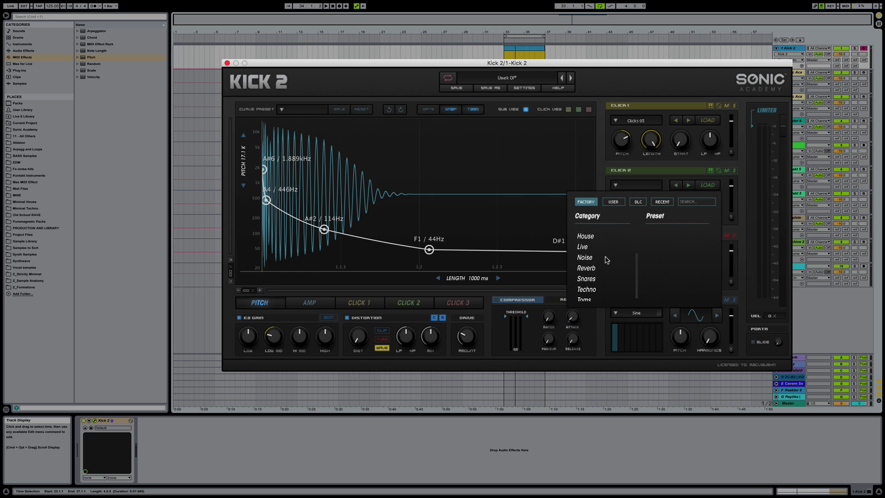
left_click(586, 269)
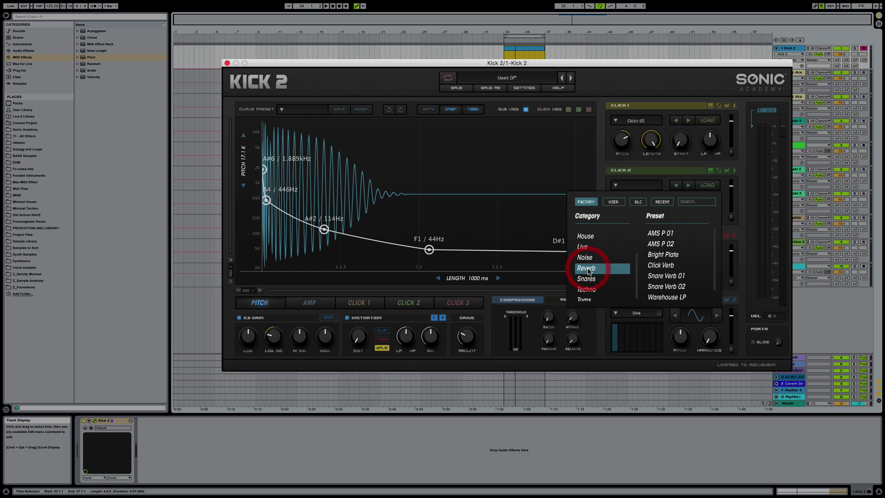
left_click(668, 233)
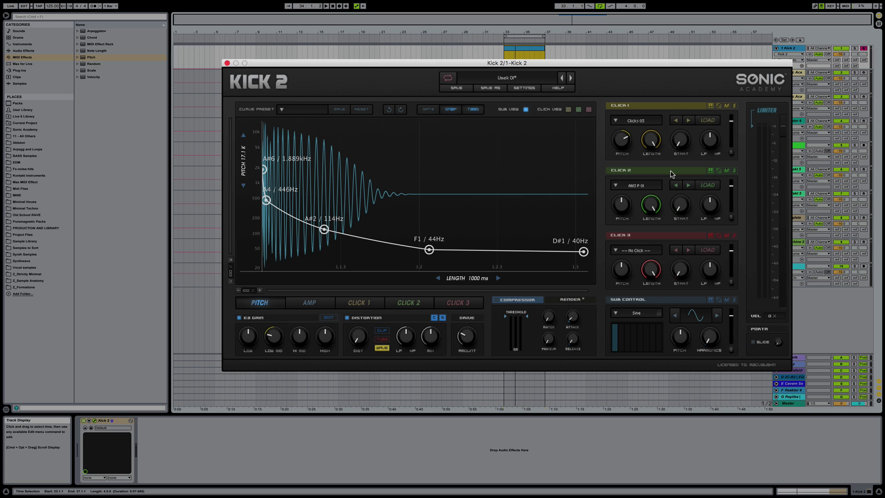
Step: Shorten the Click 2 reverb sample's length to just under half while auditioning the kick loop
key("space")
left_click_drag(653, 207, 656, 305)
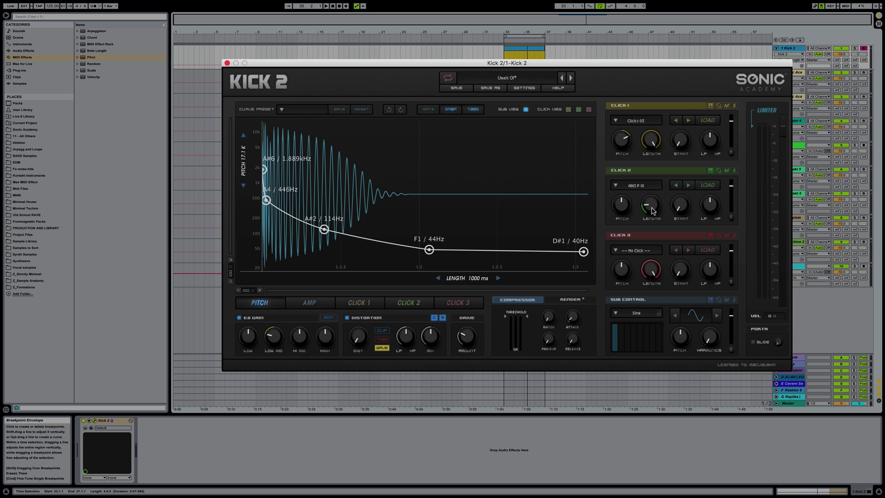
mouse_move(651, 211)
left_mouse_down()
mouse_move(653, 175)
mouse_move(652, 200)
left_mouse_up()
key("space")
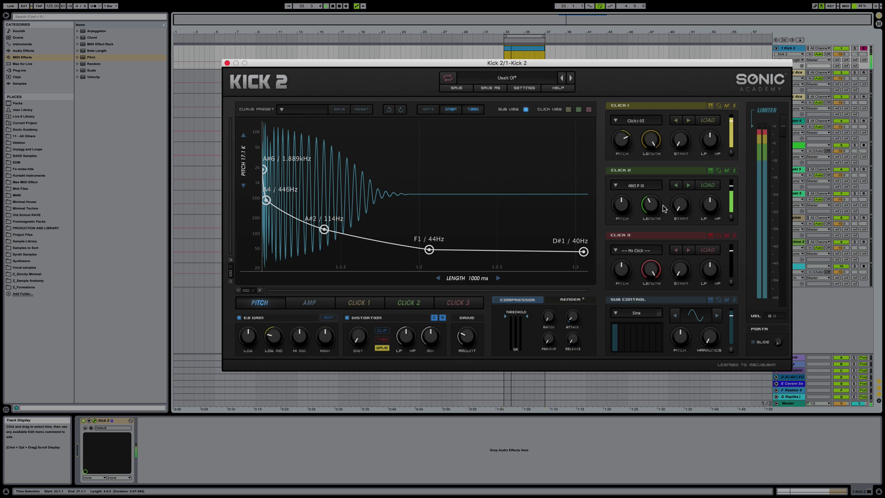
key("space")
Step: Audition the Click 1 layer in solo, switching the solo to Click 2 during playback
left_click(733, 106)
key("space")
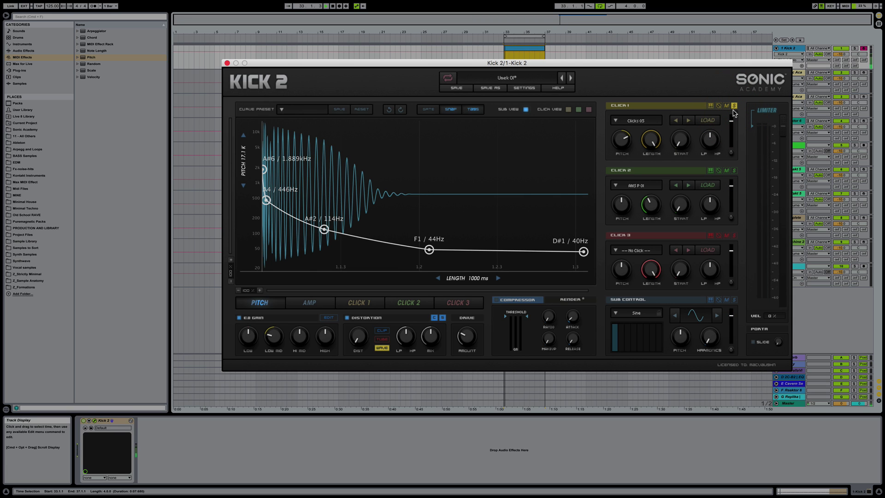
left_click(734, 173)
left_click(733, 106)
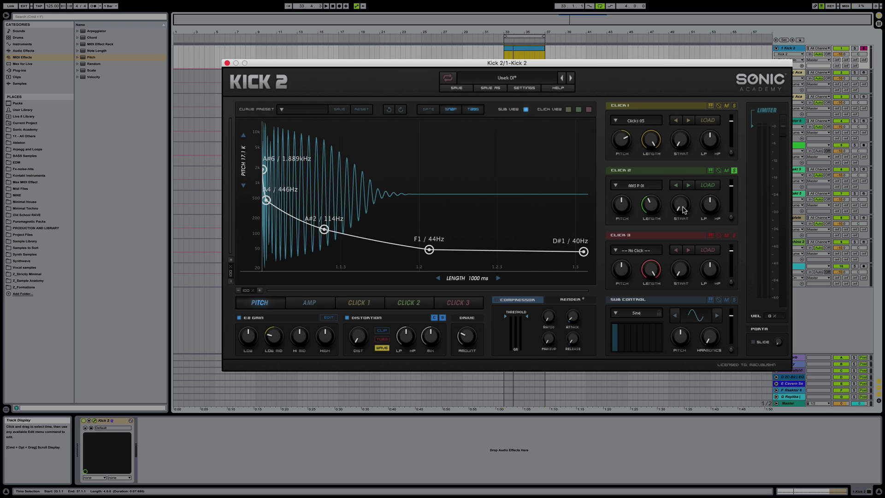
Step: Raise Click 2's sample start slightly and turn its filter towards high-pass, checking the result with the full kick
mouse_move(682, 210)
left_mouse_down()
mouse_move(682, 199)
mouse_move(687, 221)
mouse_move(682, 201)
left_mouse_up()
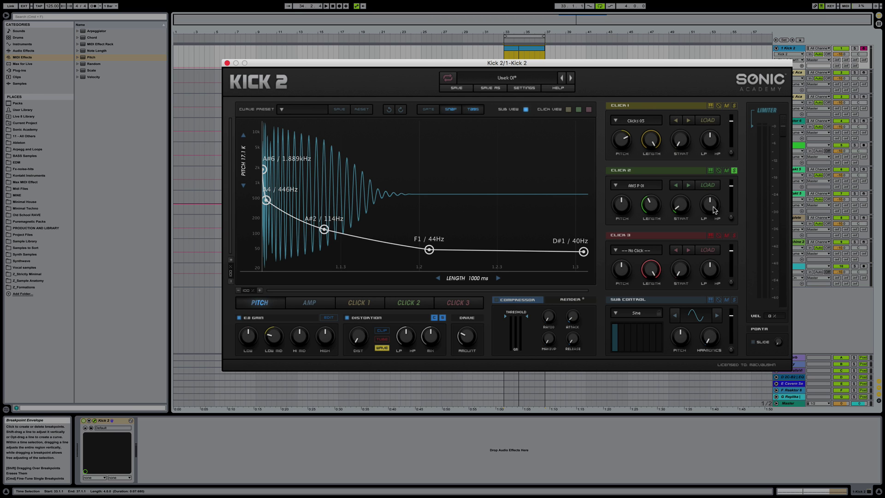
left_click_drag(713, 210, 713, 196)
left_click(734, 170)
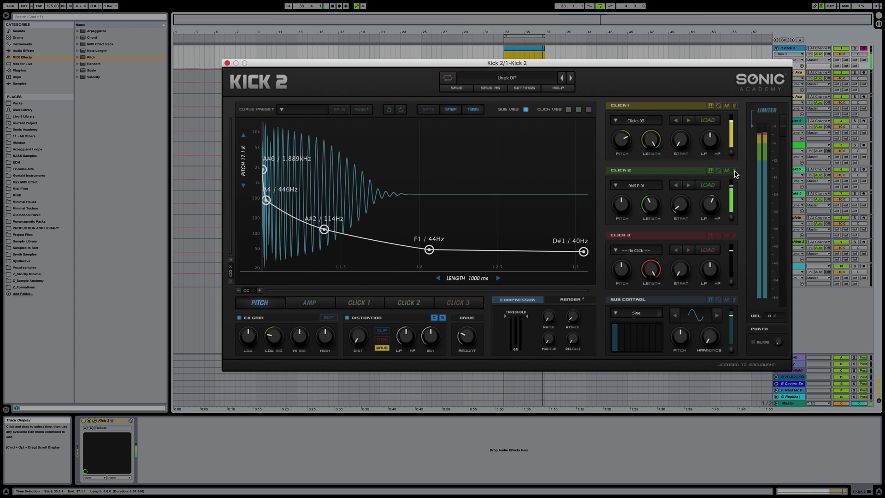
key("space")
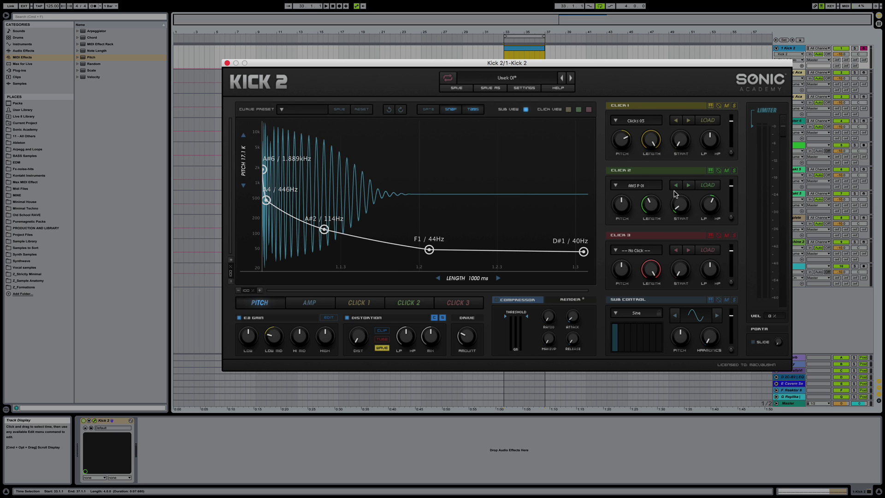
key("space")
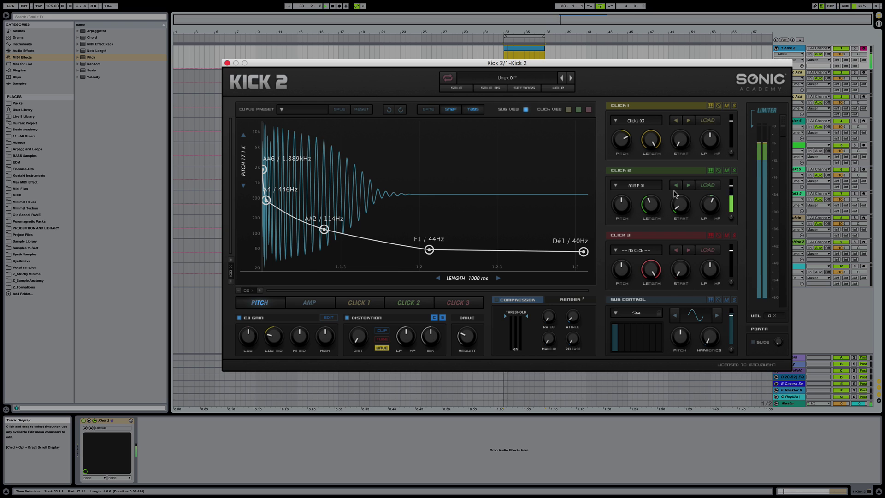
key("space")
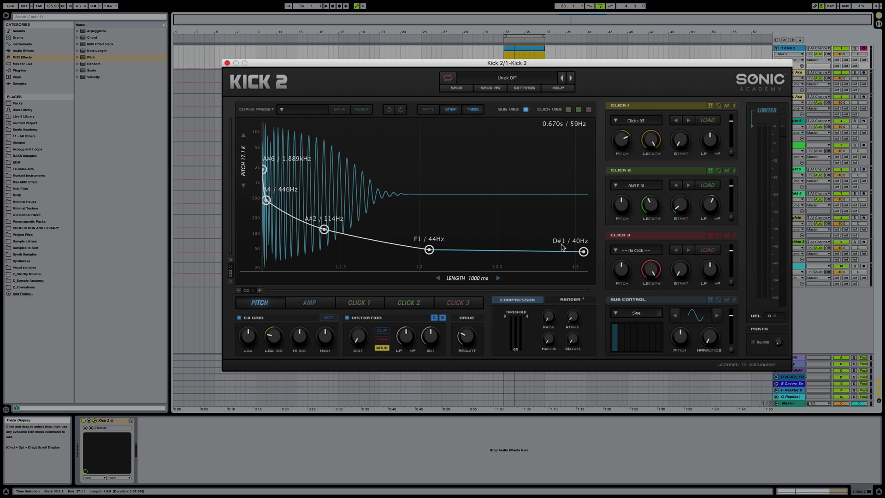
Step: Retune the pitch envelope points to D6 / 1.175 kHz, 587 Hz, F#1 / 46 Hz and D1 / 37 Hz, arming the second track
left_click_drag(583, 251, 583, 255)
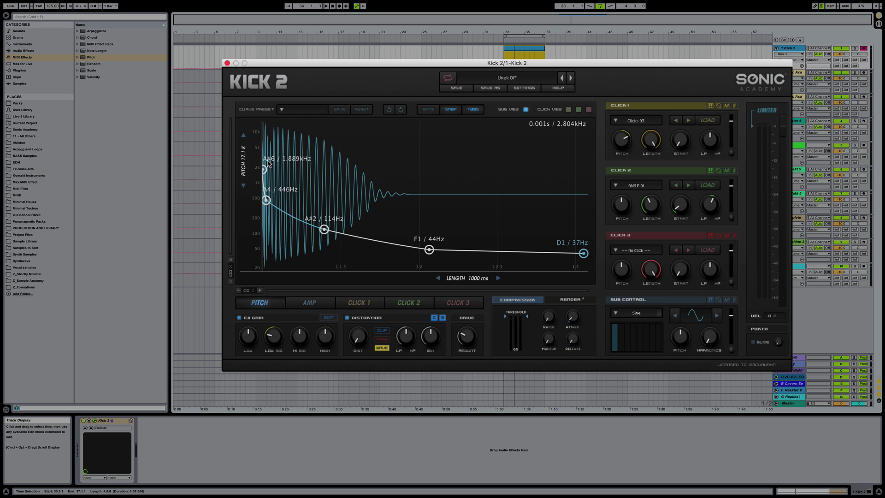
left_click_drag(265, 170, 265, 193)
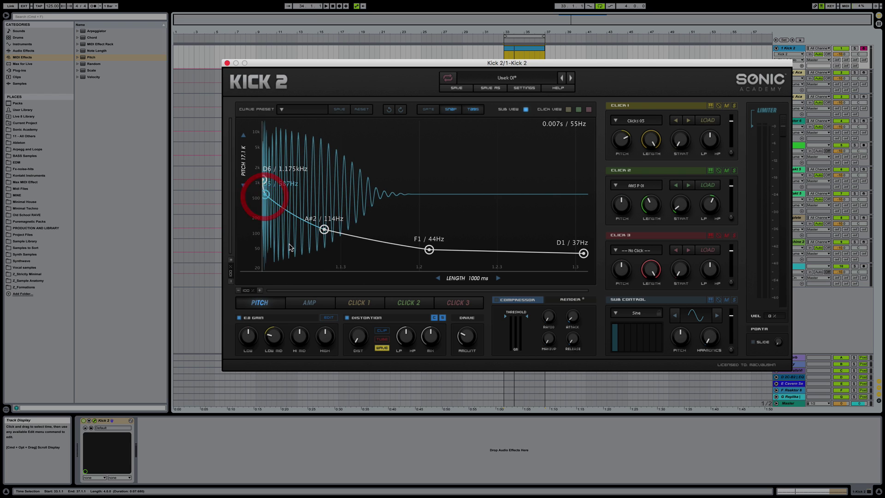
key("space")
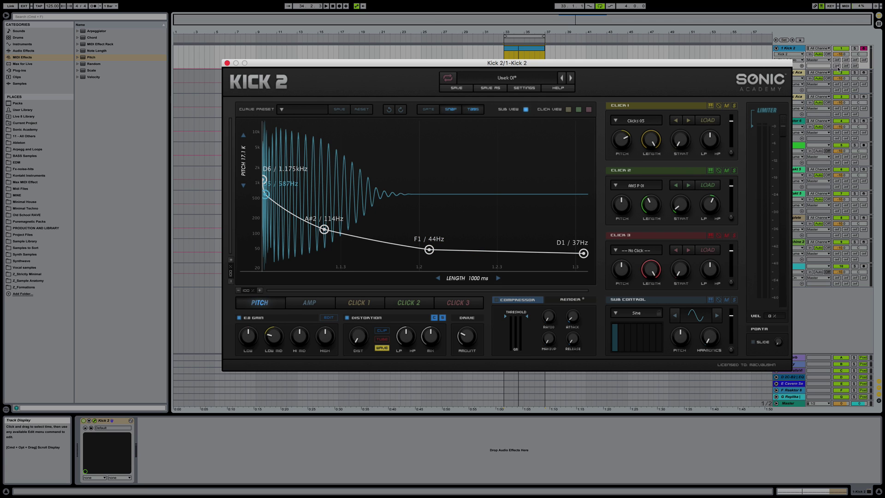
left_click(863, 73)
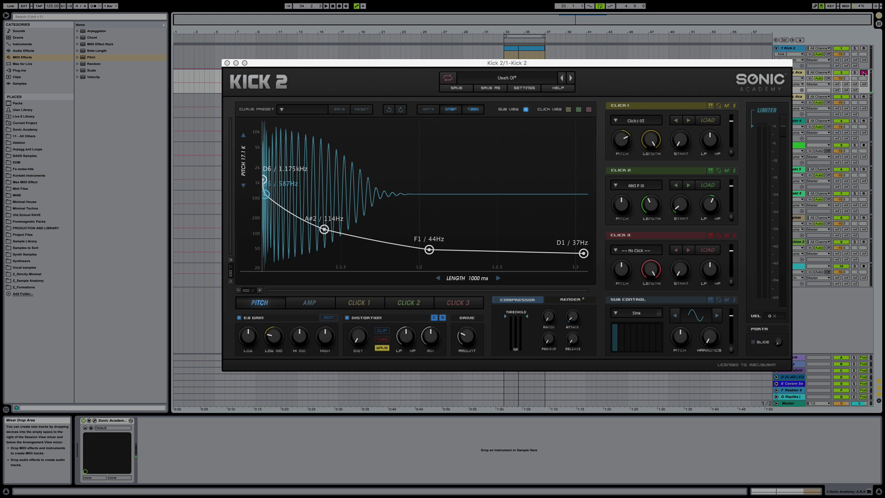
left_click_drag(429, 250, 429, 248)
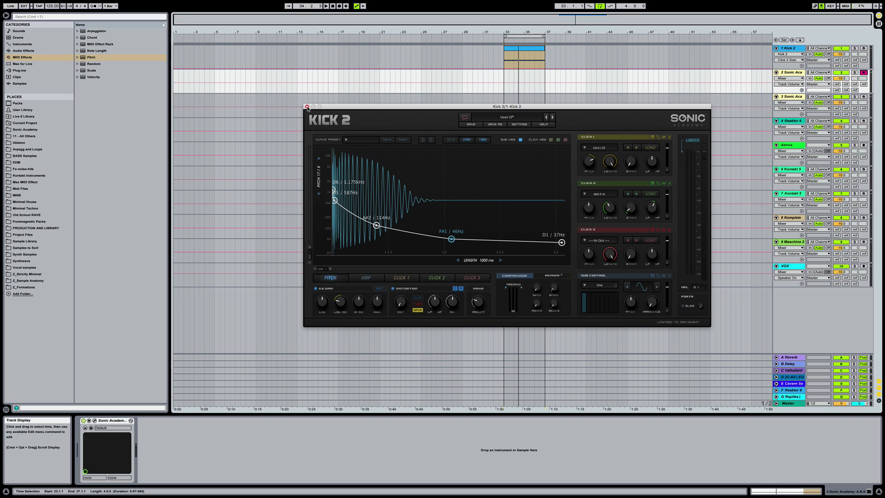
Step: Close the Kick 2 window and insert the iZotope Neutron plug-in after Kick 2 on the kick track
left_click(227, 64)
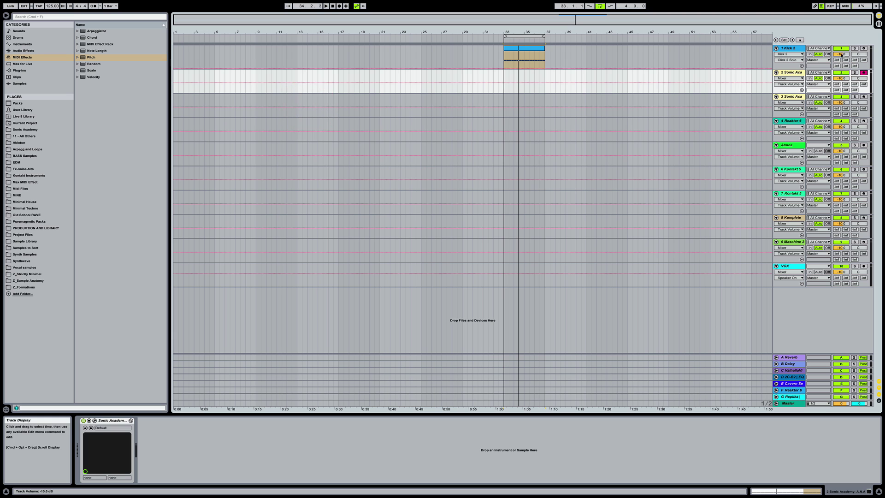
left_click(864, 48)
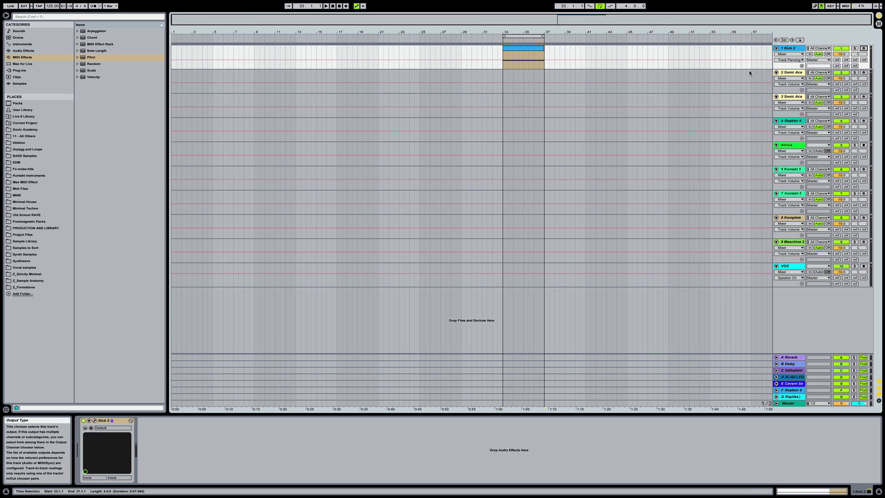
left_click(20, 70)
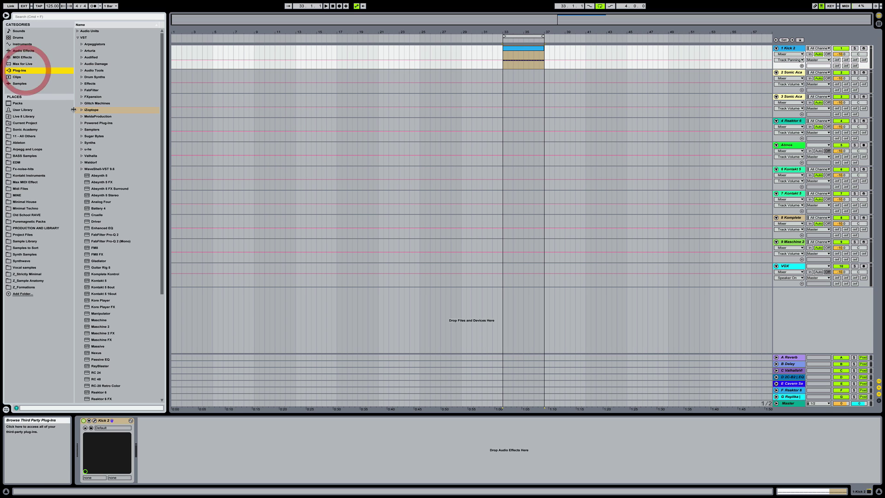
left_click(84, 111)
left_click_drag(103, 241, 223, 455)
left_click_drag(622, 129, 610, 88)
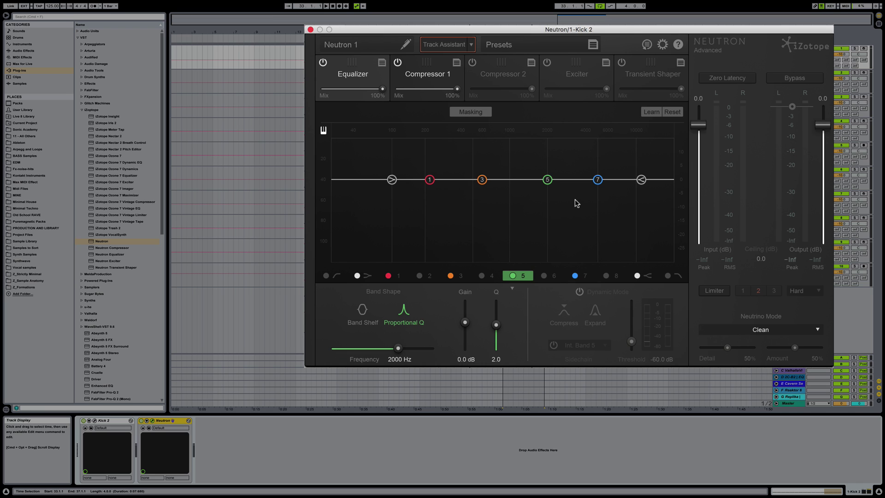
Step: Run Neutron's Track Assistant on the playing kick loop, and inspect the resulting Exciter and Compressor 1 settings
left_click(444, 45)
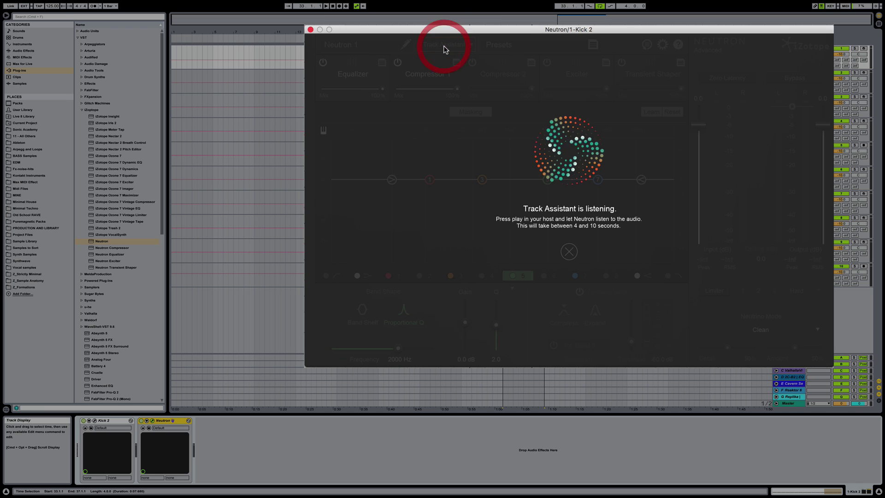
key("space")
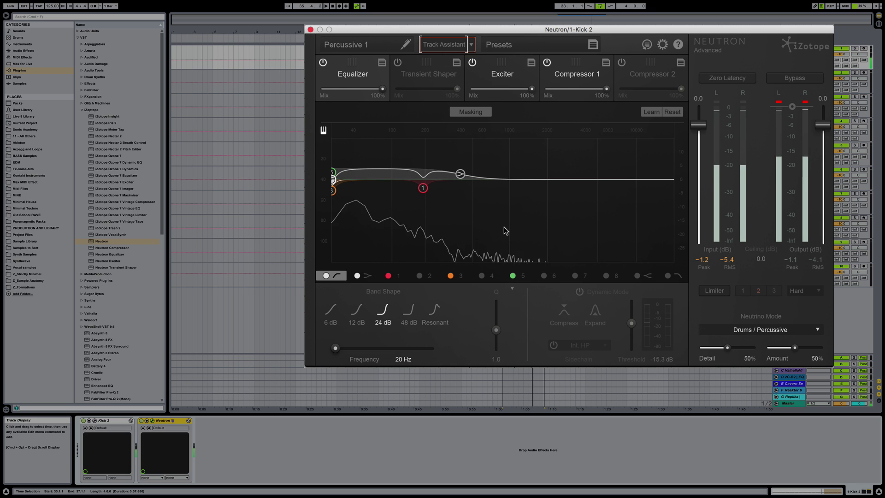
key("space")
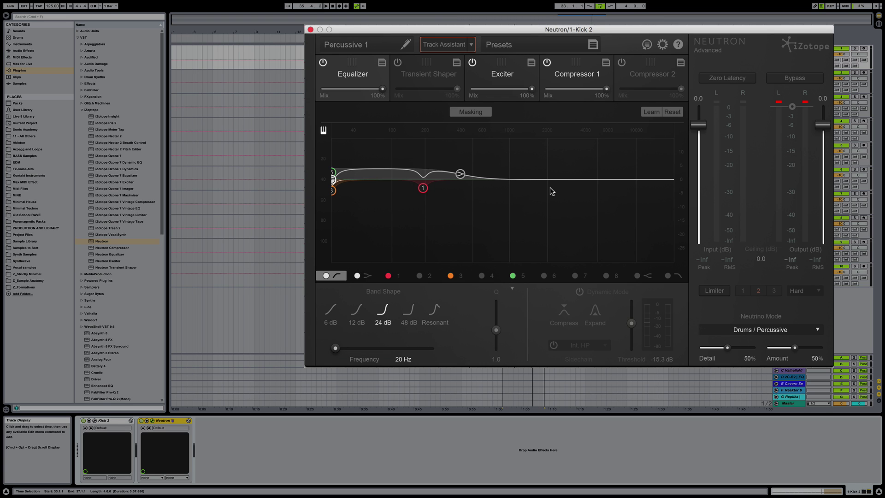
left_click(502, 65)
left_click(576, 62)
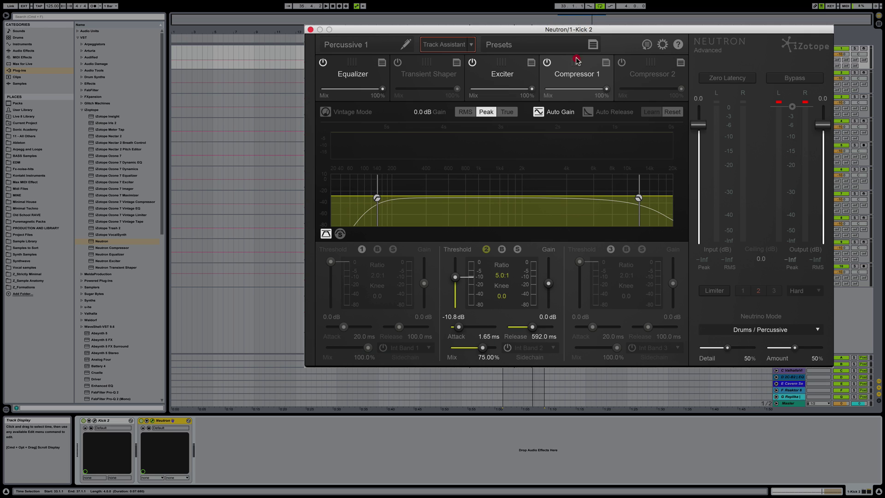
Step: Reduce the Exciter's mix to 40% during playback and compare the kick with the module bypassed
left_click(502, 67)
left_click_drag(531, 89, 499, 90)
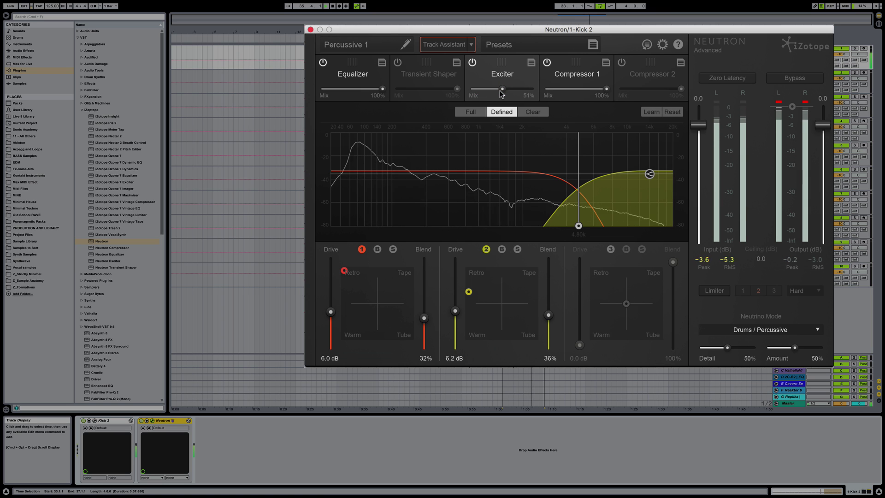
left_click_drag(497, 92, 499, 90)
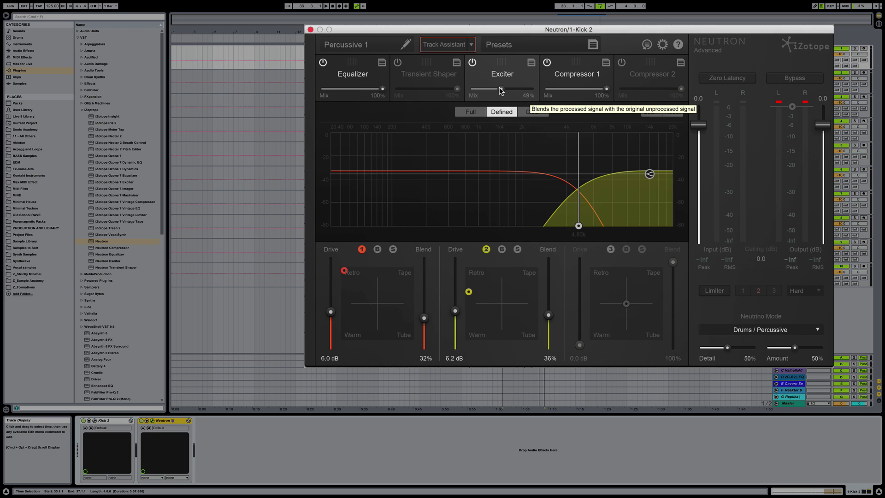
key("space")
left_click_drag(503, 90, 494, 90)
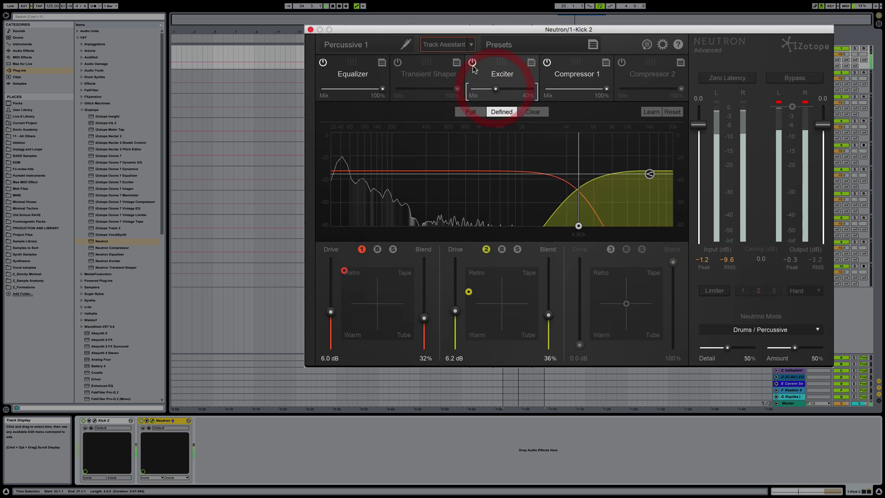
left_click(472, 62)
left_click(472, 63)
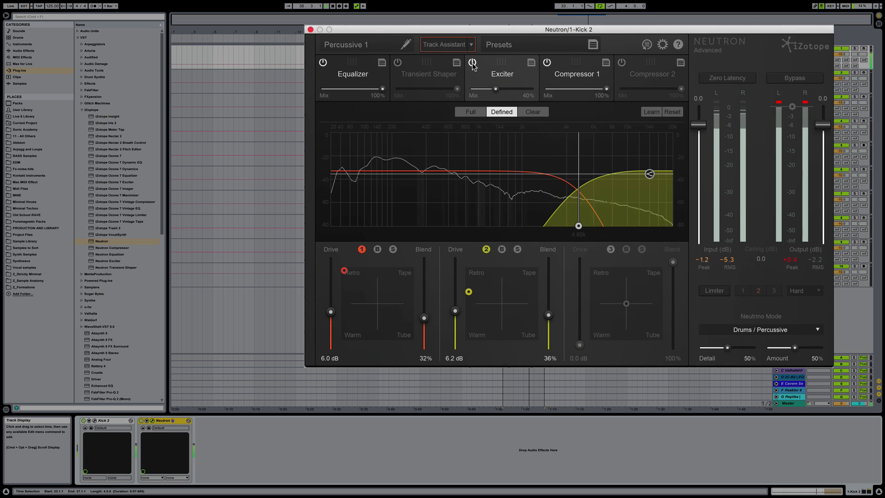
Step: Compare the playing kick with Neutron's Compressor 1 bypassed and re-enabled
left_click(576, 76)
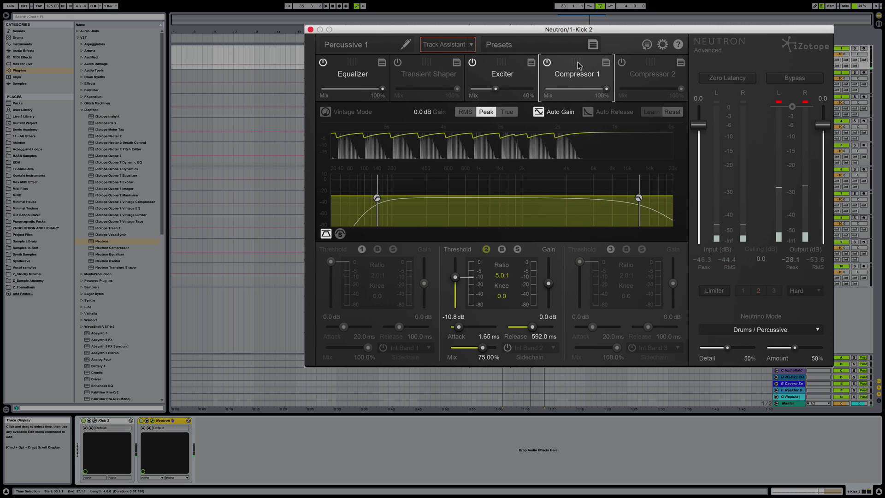
left_click(547, 63)
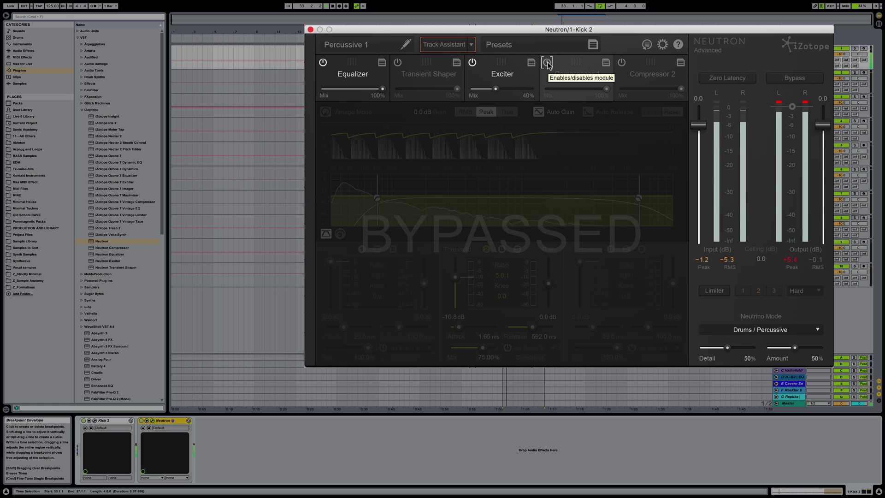
left_click(547, 63)
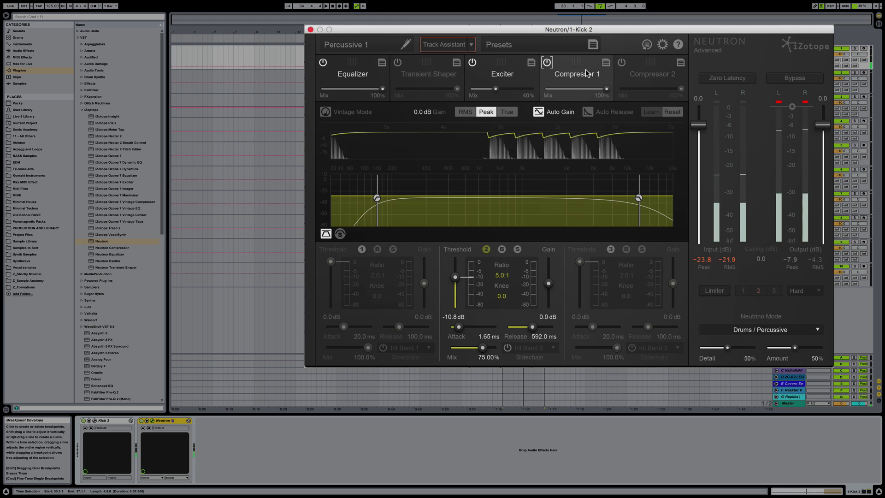
Step: Audition the Equalizer's curve on the kick, pull its low shelf up to 16188 Hz, and reset the Equalizer
left_click(354, 65)
key("space")
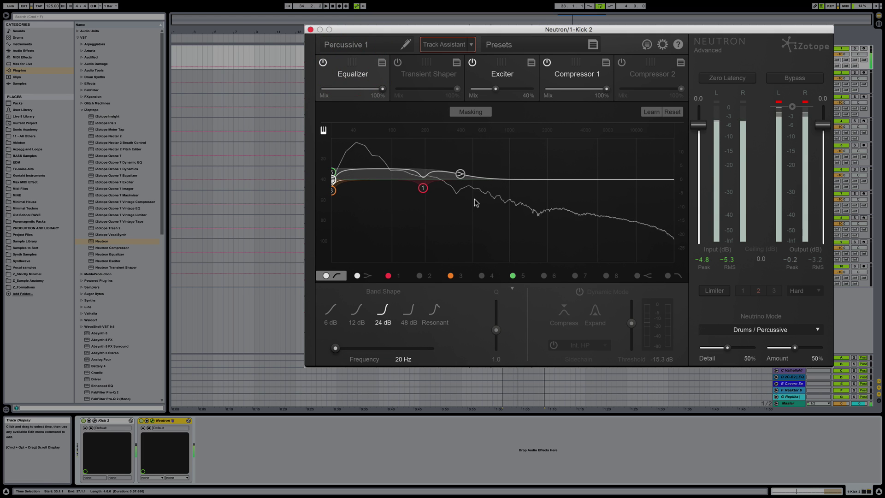
key("space")
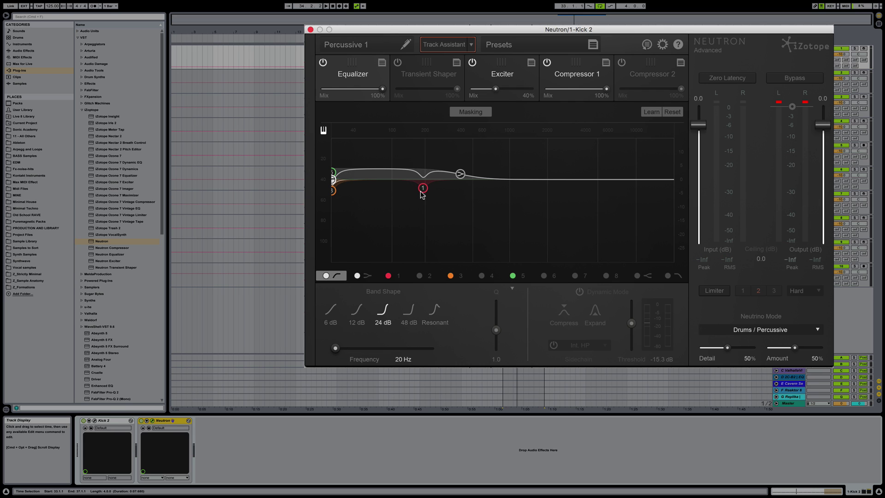
left_click_drag(460, 178, 662, 179)
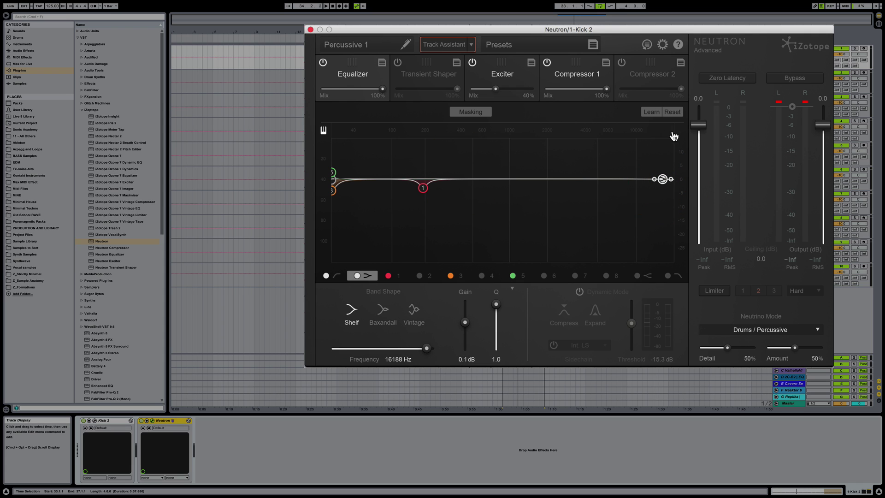
left_click(672, 111)
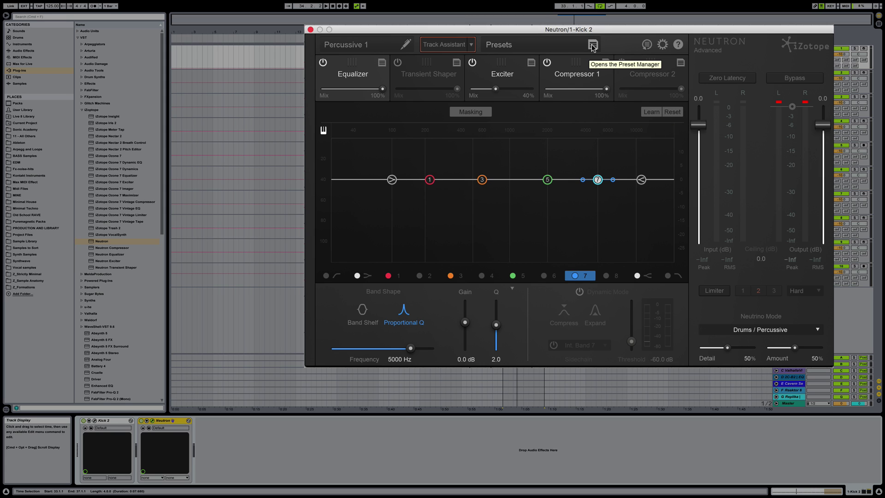
Step: Load the global preset SA KICK in Neutron and play the kick loop through it
left_click(593, 46)
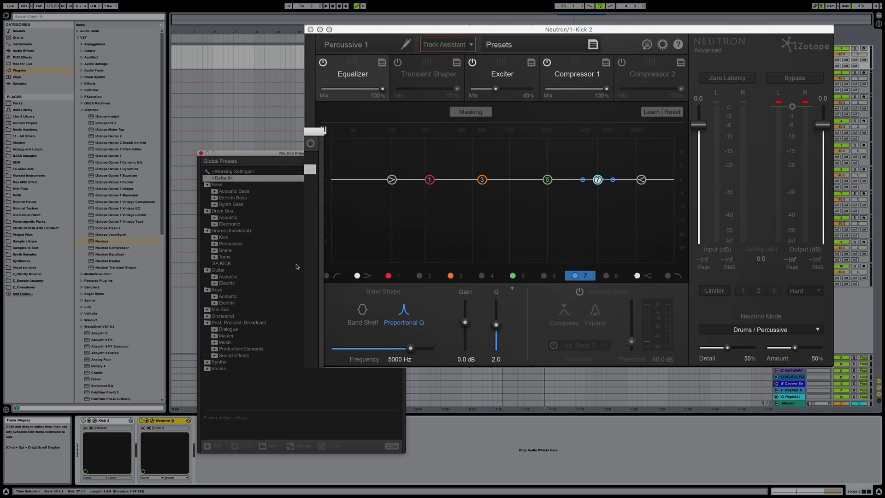
left_click(219, 263)
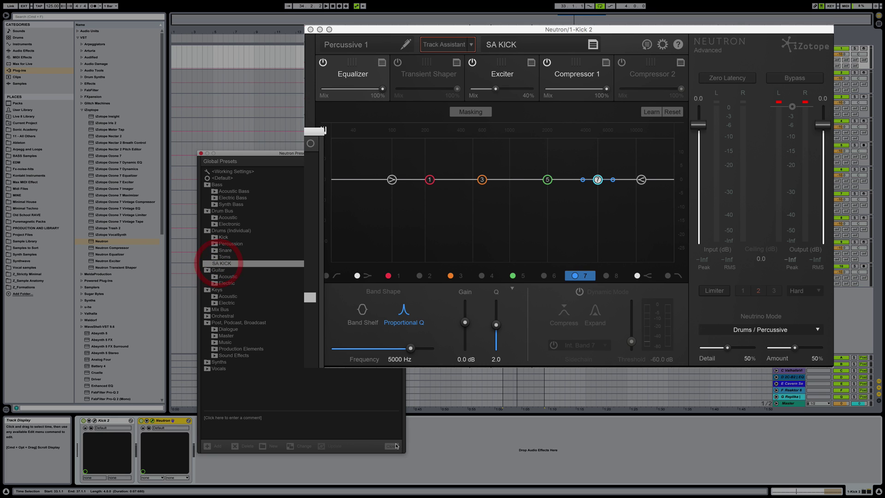
left_click(391, 446)
key("space")
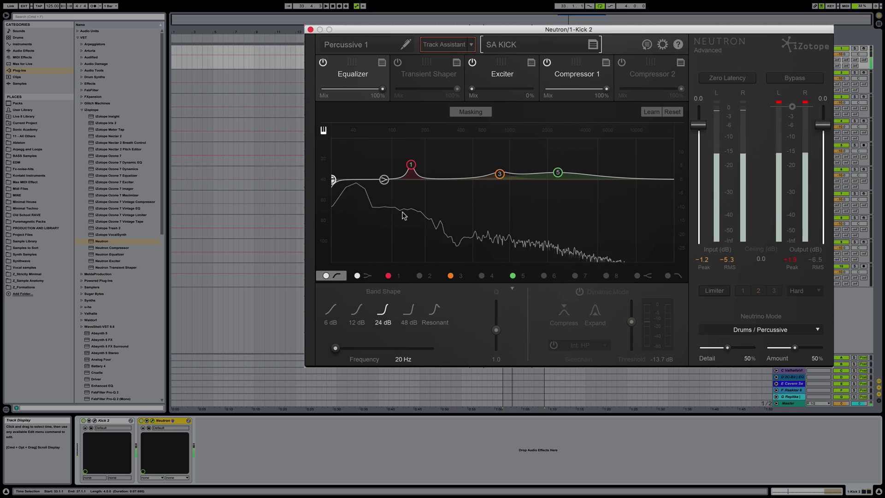
Step: Set the Equalizer's low shelf to 1.1 dB gain at 88 Hz and play the loop
left_click(384, 179)
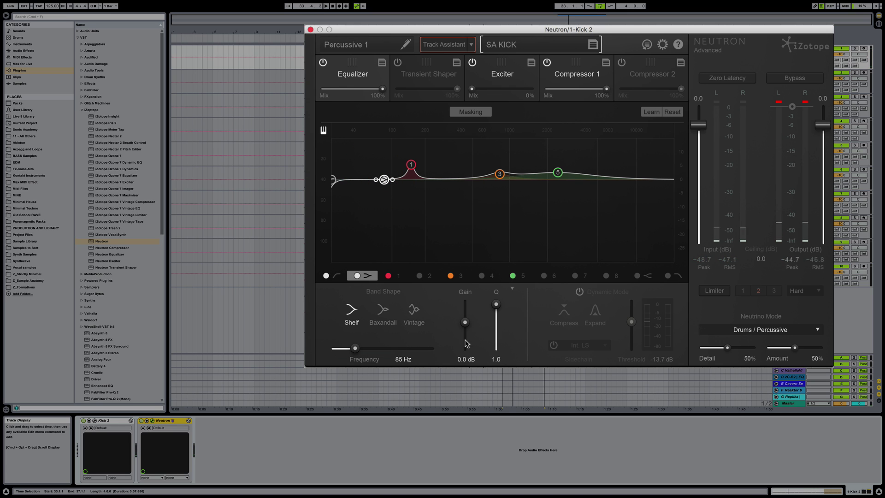
left_click_drag(466, 323, 467, 321)
mouse_move(354, 348)
left_mouse_down()
mouse_move(365, 348)
mouse_move(357, 350)
left_mouse_up()
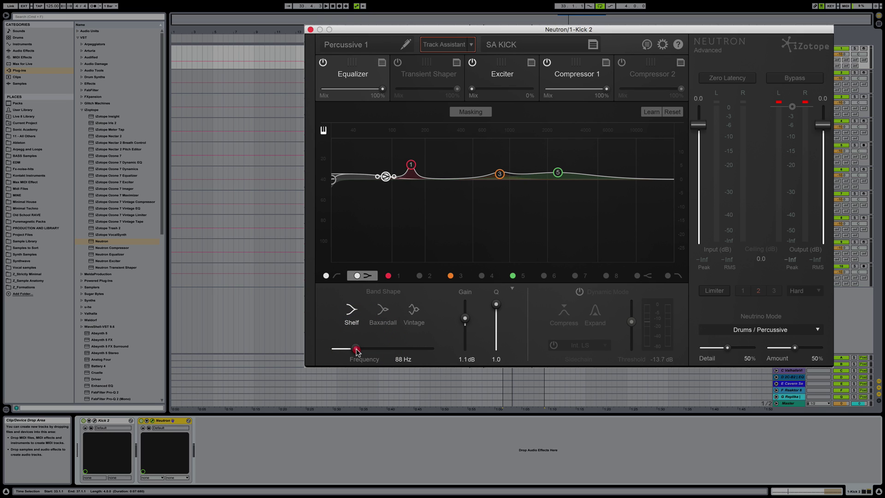
key("space")
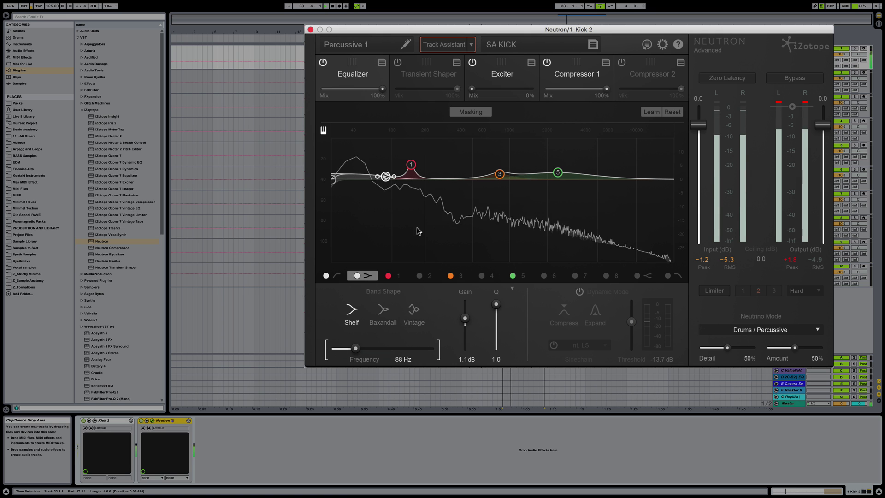
Step: Examine the gain, frequency and Q of Equalizer bands 1, 3 and 5 while the kick plays
left_click(410, 165)
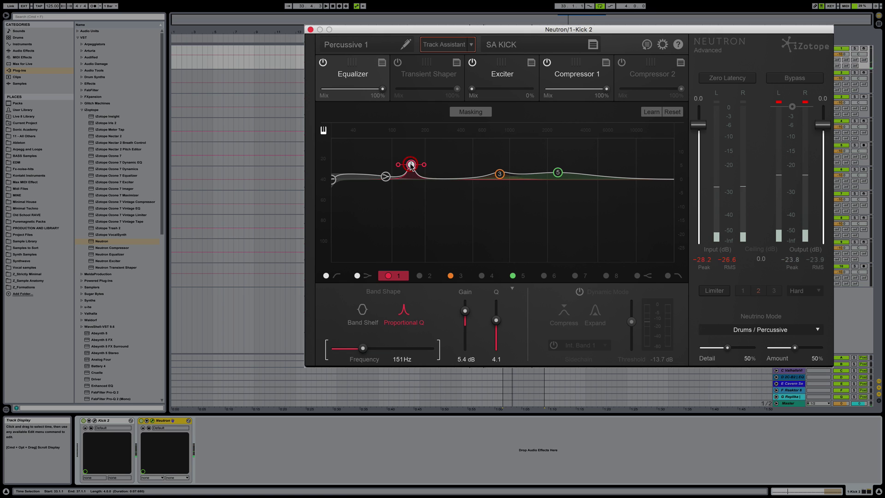
left_click_drag(410, 165, 412, 166)
left_click_drag(499, 174, 500, 175)
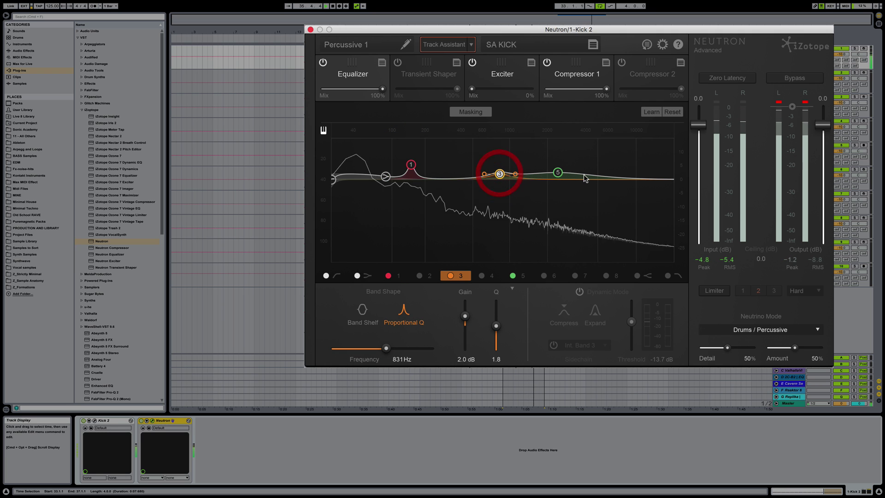
left_click_drag(557, 174, 557, 174)
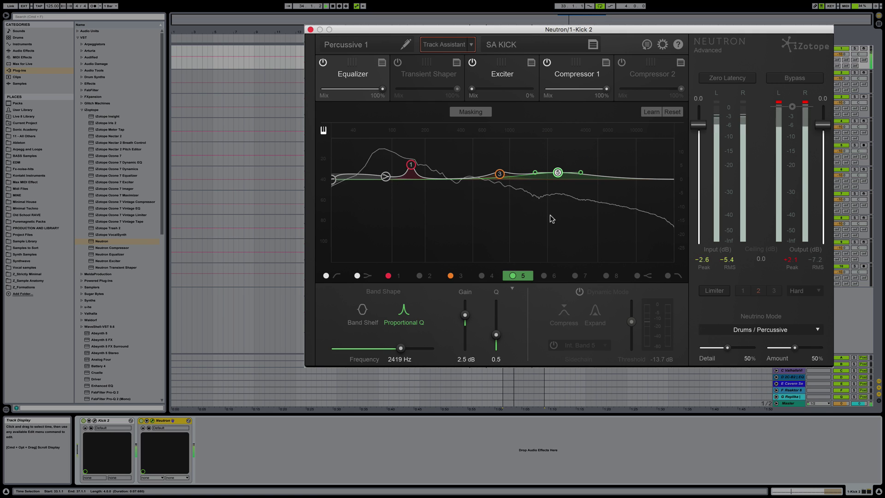
key("space")
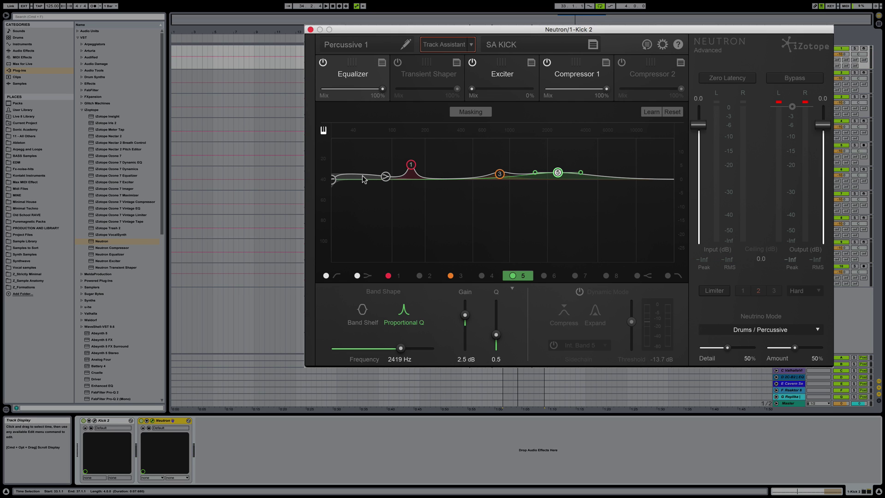
Step: Adjust Equalizer band 5 to 2.6 dB gain at 2412 Hz and audition the kick
left_click(409, 169)
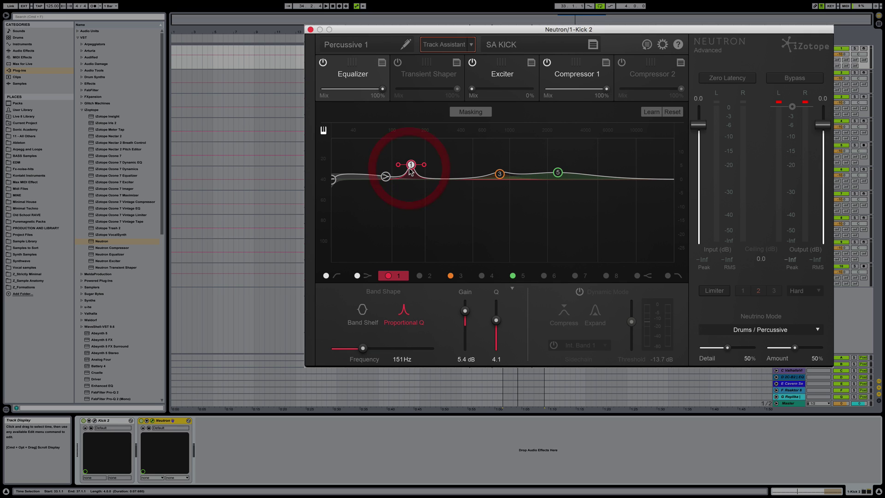
left_click(499, 174)
left_click(558, 172)
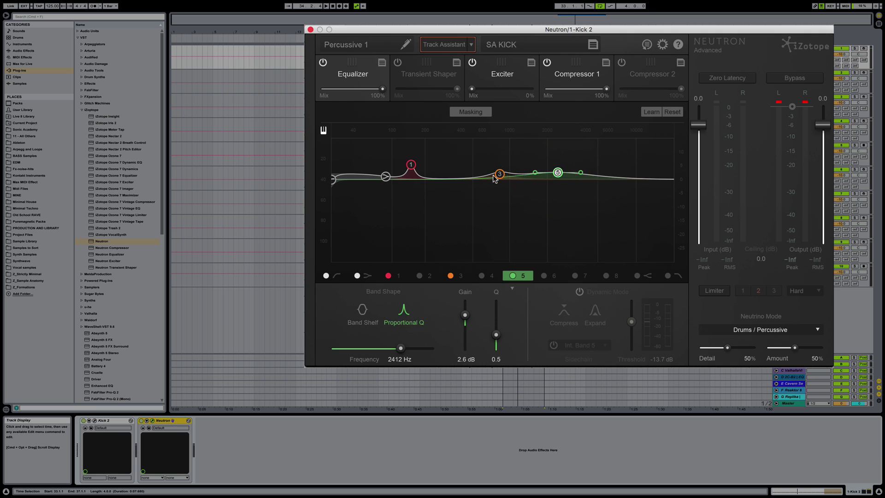
left_click(496, 175)
left_click(558, 173)
key("space")
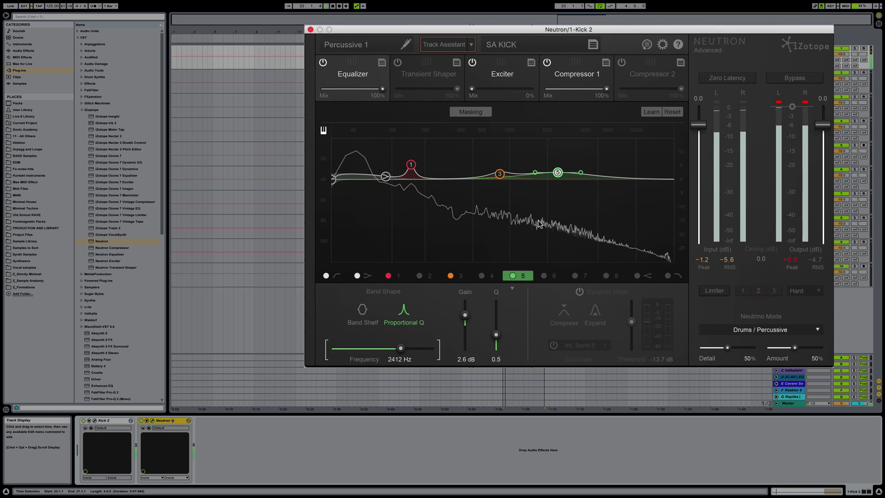
key("space")
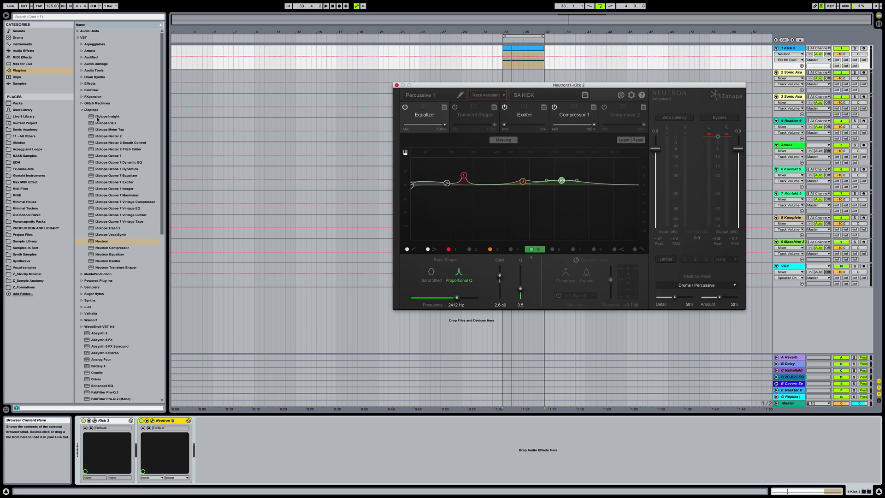
Step: Insert an EQ Eight audio effect after Neutron on the kick track
left_click(82, 109)
left_click(23, 51)
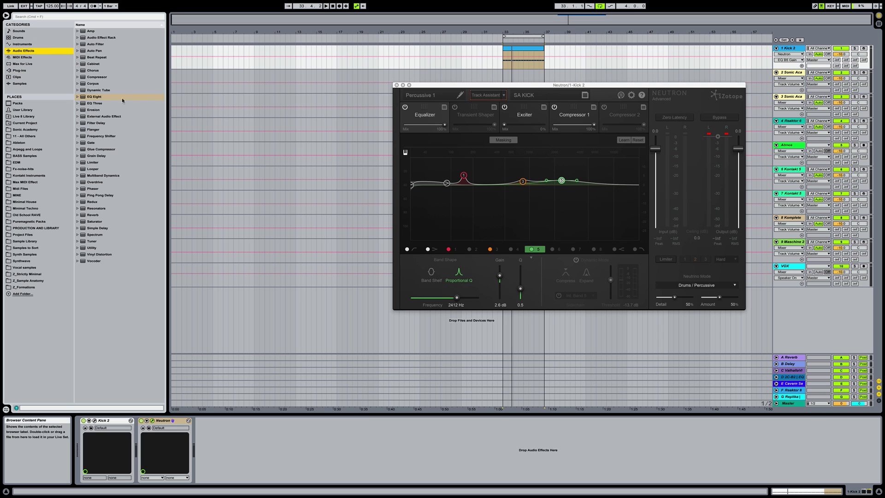
left_click(100, 97)
double_click(100, 97)
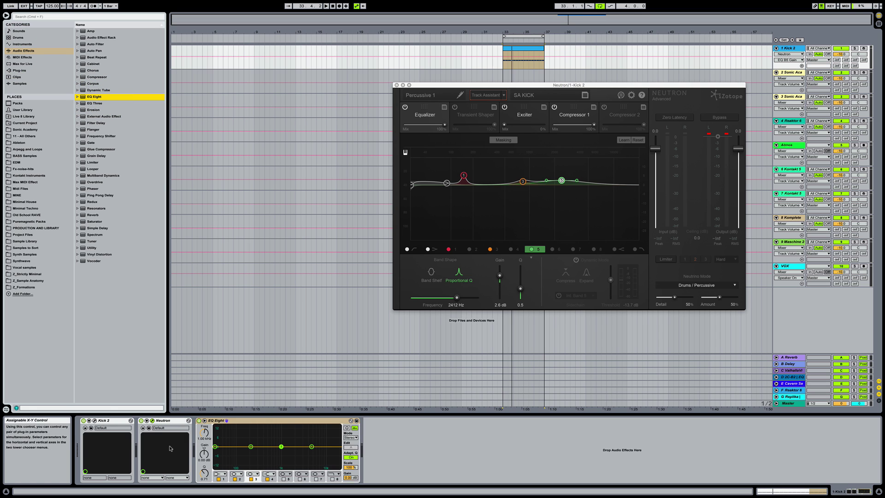
Step: Switch EQ Eight's band 1 to a low-cut filter, sweep its frequency up, and return it to 30 Hz
left_click(220, 473)
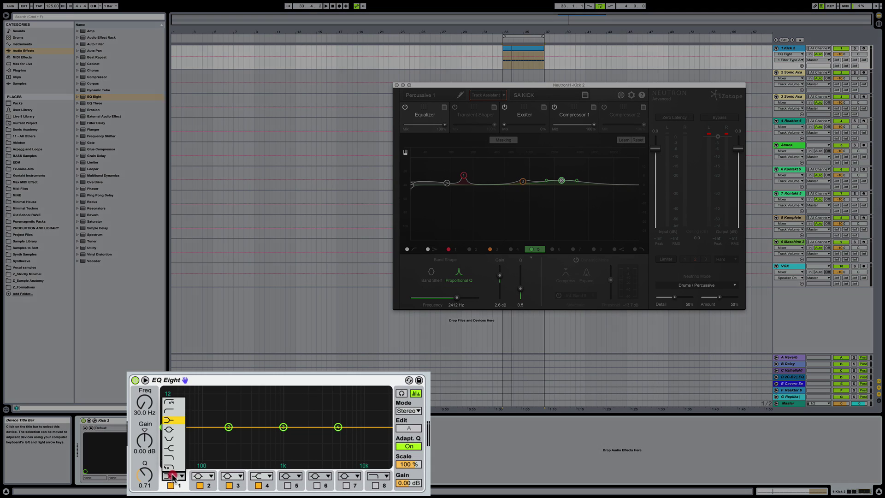
left_click(172, 414)
left_click_drag(147, 410, 148, 396)
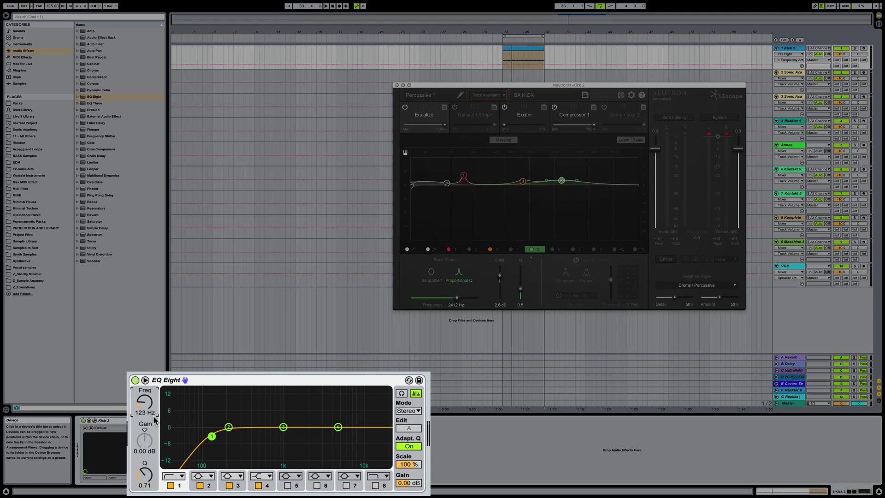
key("Delete")
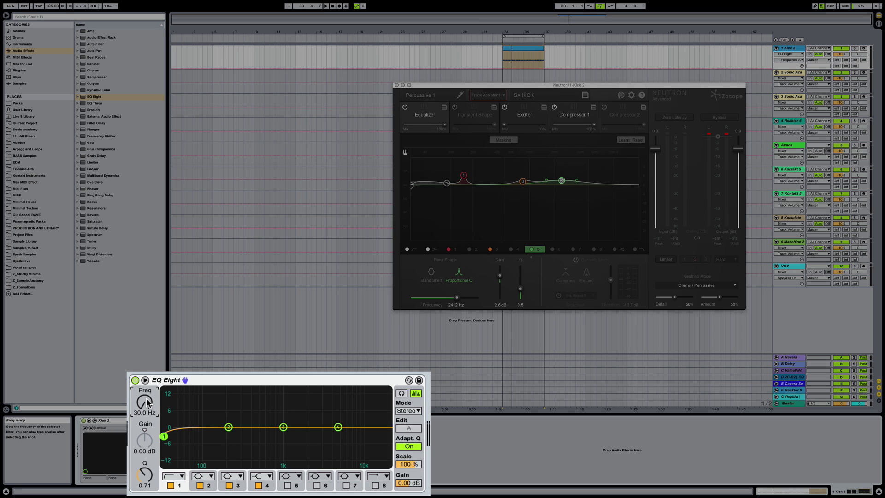
Step: Audition the low cut on the playing kick and raise its frequency to about 35 Hz
key("space")
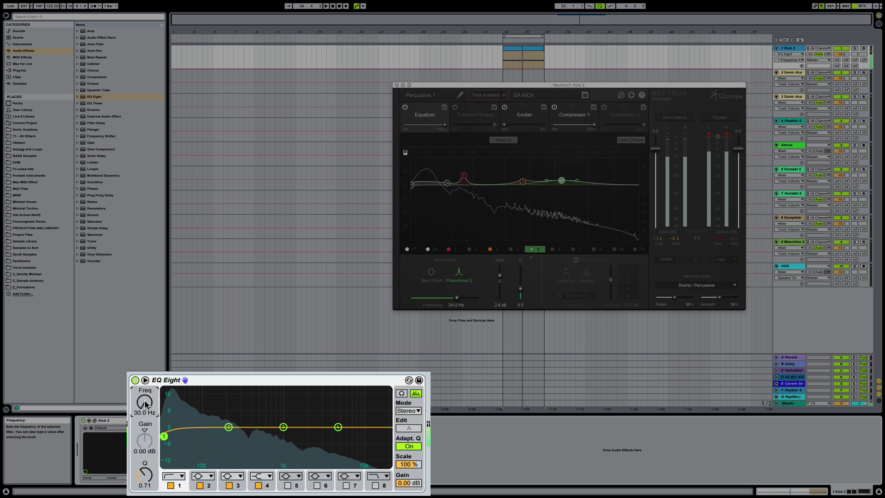
key("space")
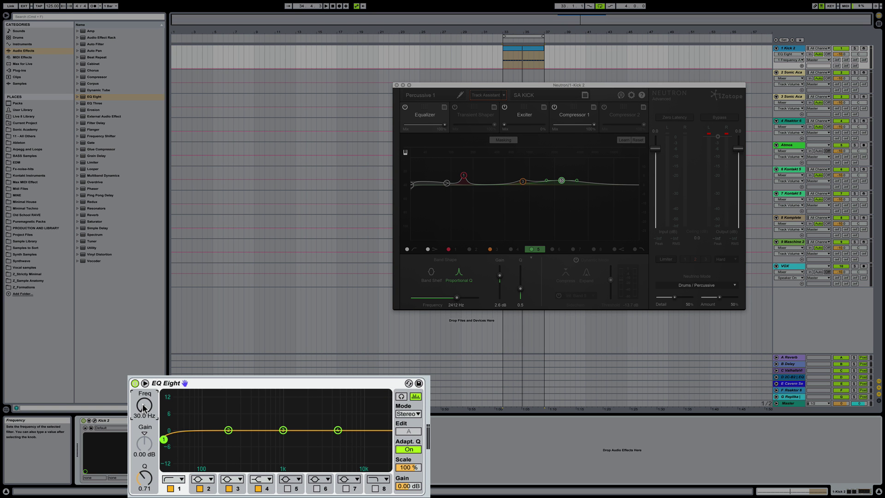
left_click_drag(144, 407, 143, 404)
key("space")
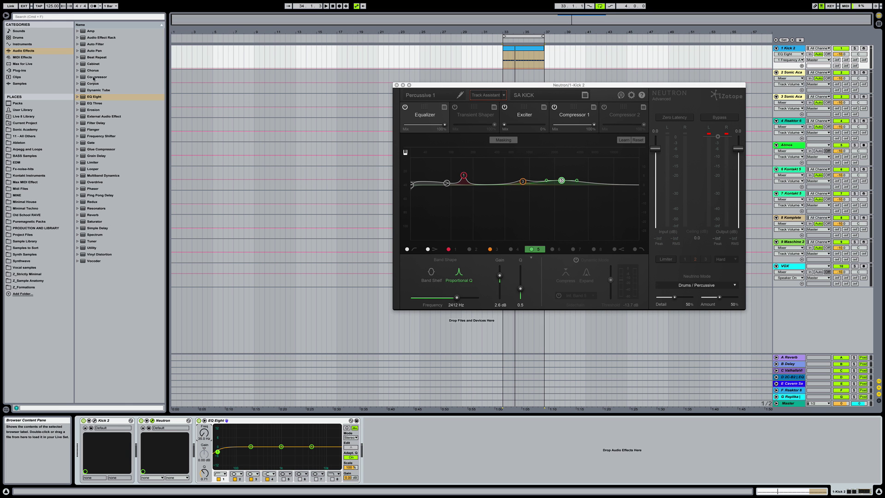
Step: Add the Compressor preset Just a tickle after EQ Eight, and compare the playing kick with it bypassed and active
left_click(78, 77)
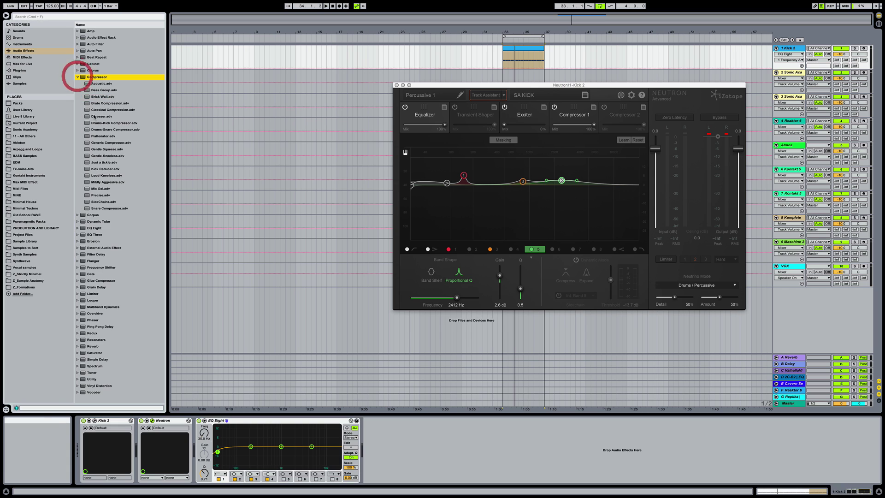
double_click(102, 163)
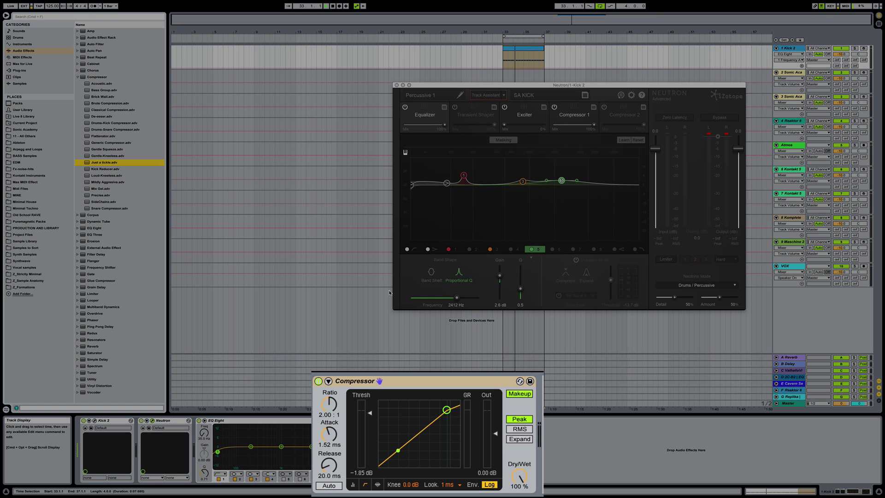
key("space")
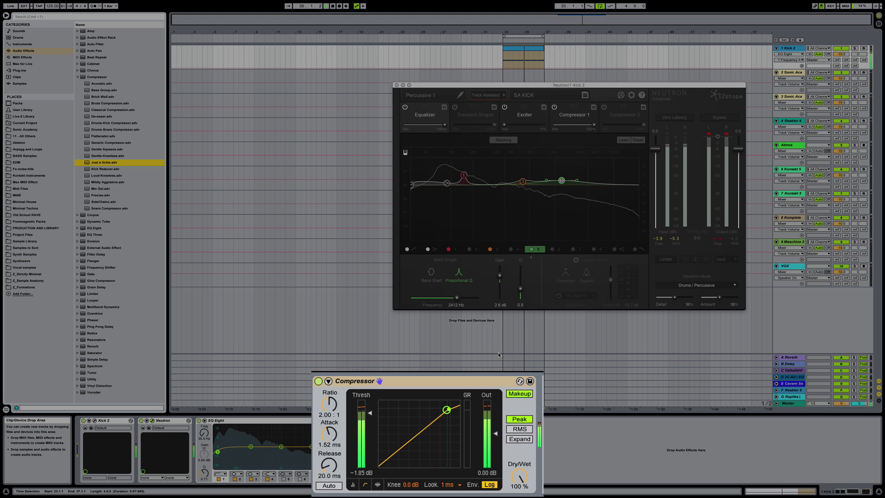
left_click(318, 380)
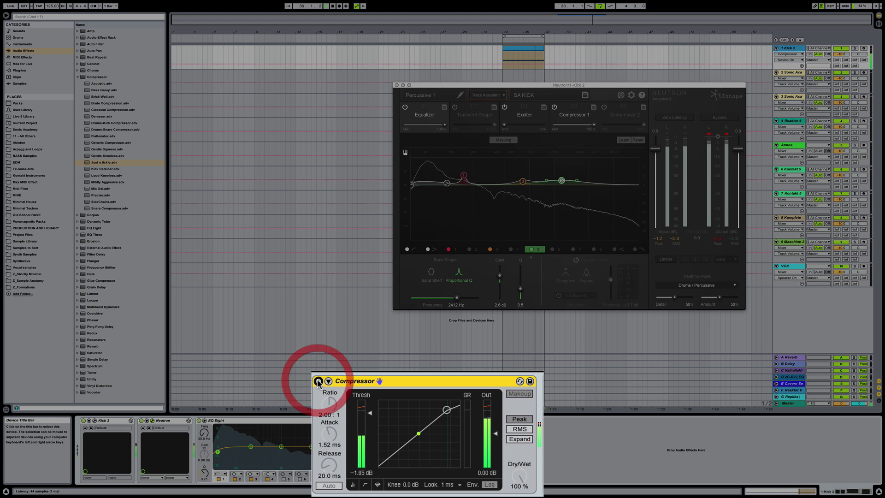
left_click(318, 380)
Step: Lower the Compressor's threshold to -4.64 dB and compare the kick with the device off and on
left_click_drag(359, 420, 360, 432)
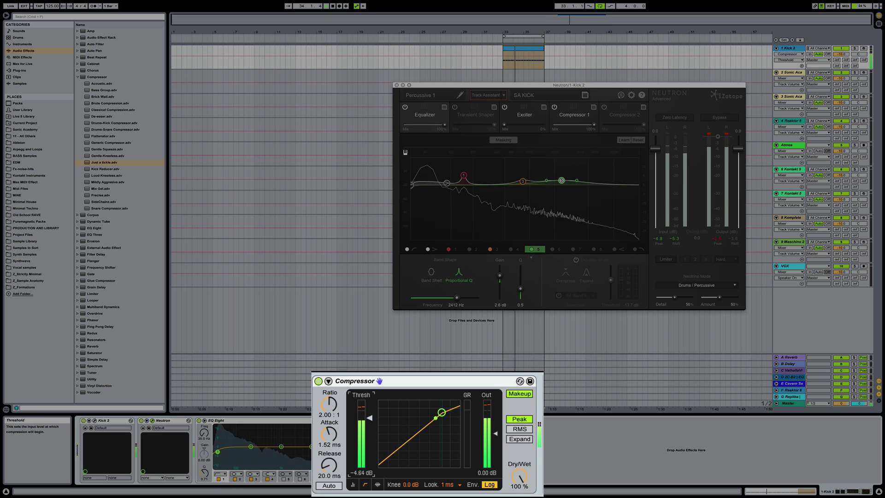
left_click(318, 380)
left_click(318, 380)
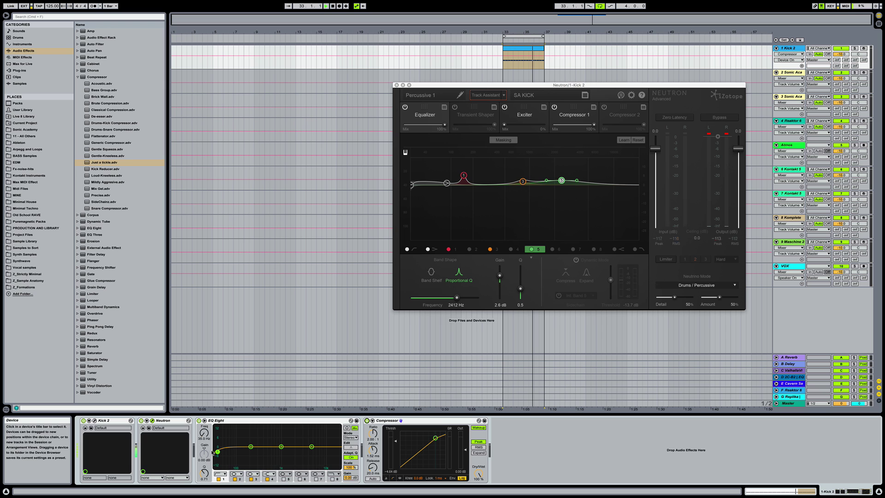
Step: Play the compressed kick loop briefly, stop playback, and close the Neutron window
key("space")
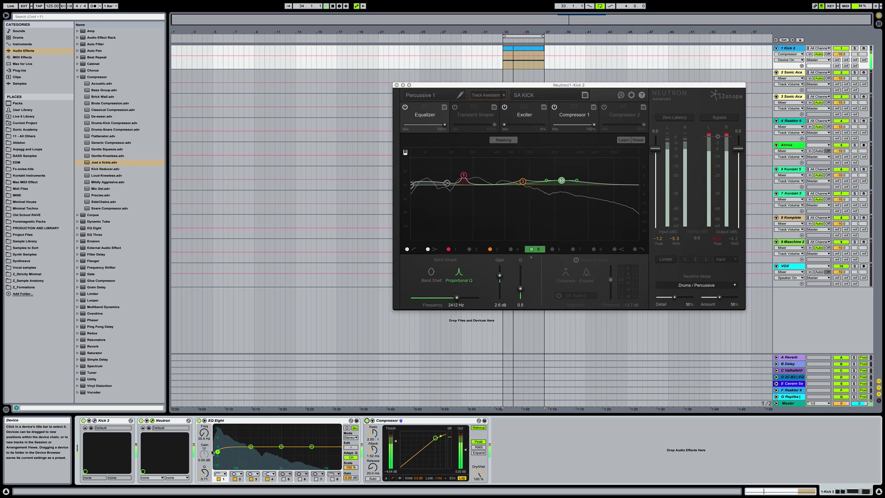
key("space")
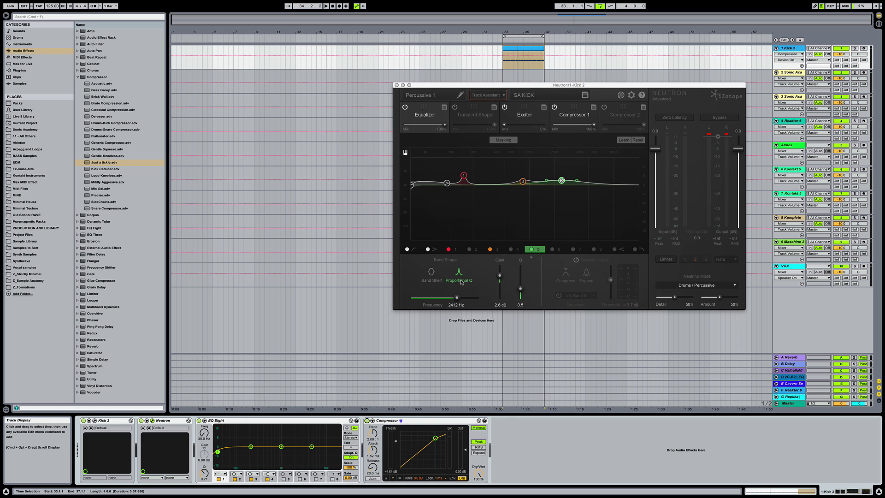
left_click(396, 86)
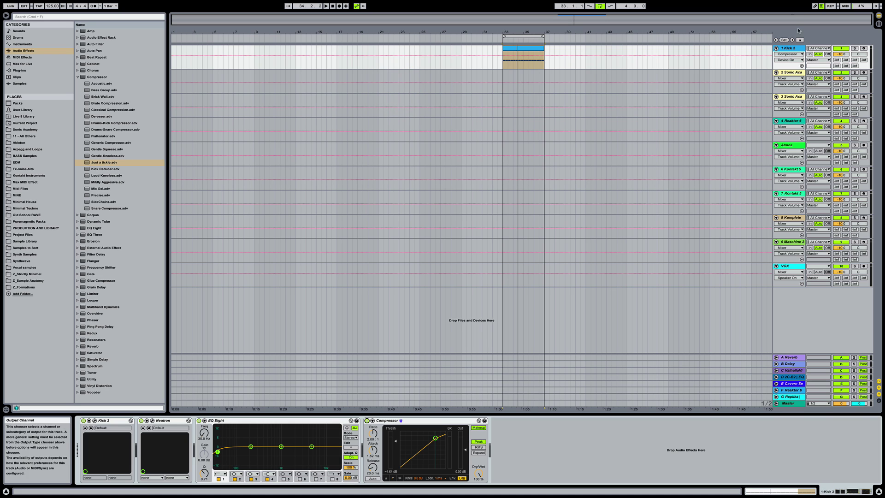
Step: Duplicate the Kick 2 track with its clip and devices, check the original track, and select the duplicate
right_click(789, 48)
left_click(803, 62)
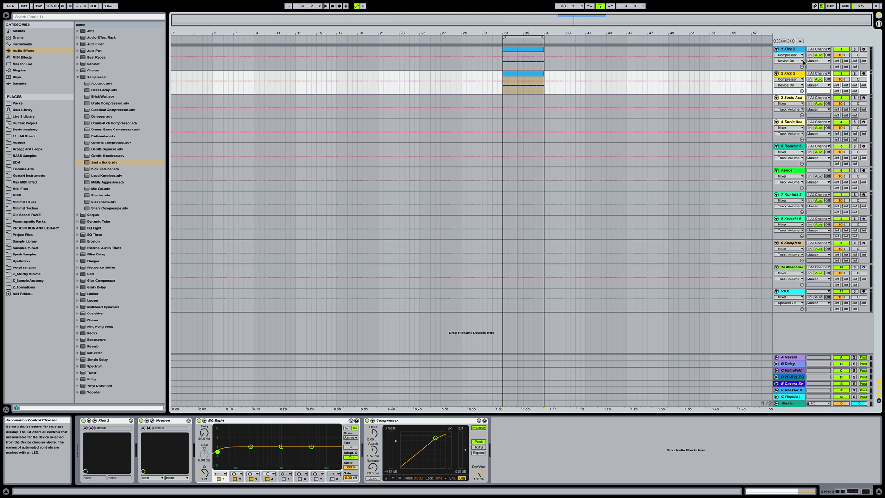
left_click(792, 48)
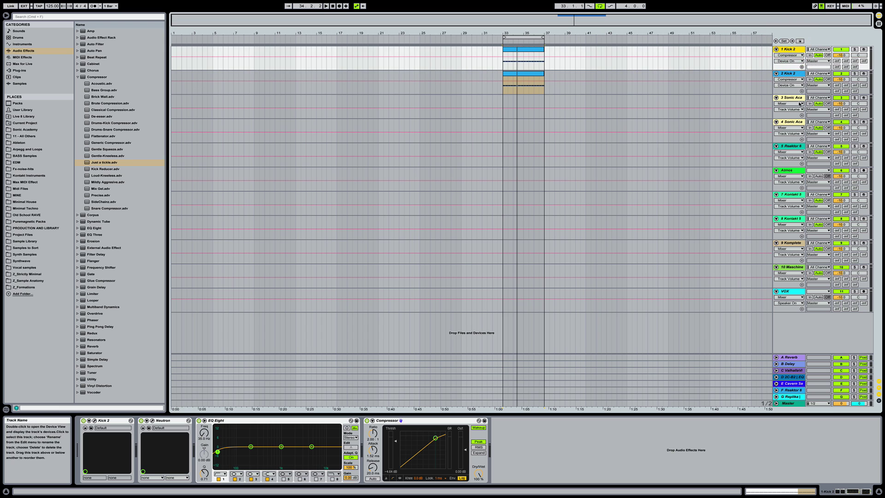
left_click(790, 73)
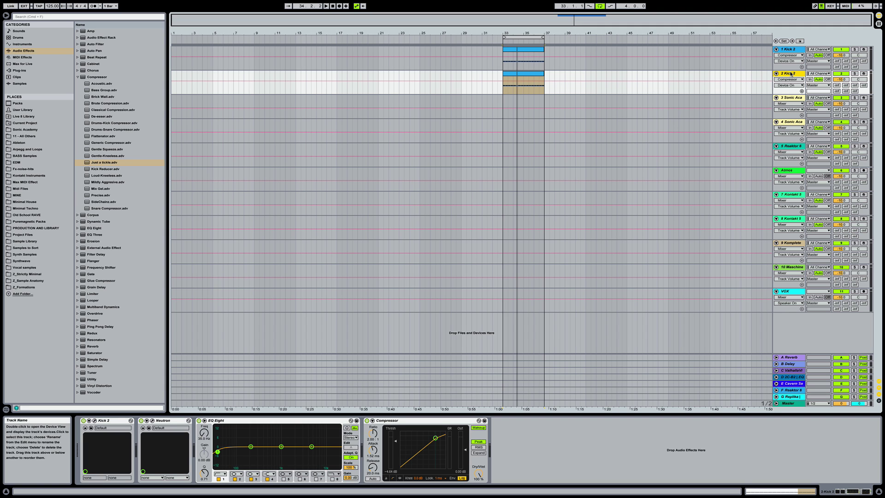
Step: Solo the duplicate kick track and raise its EQ Eight low-cut frequency to 123 Hz while the loop plays
left_click(854, 76)
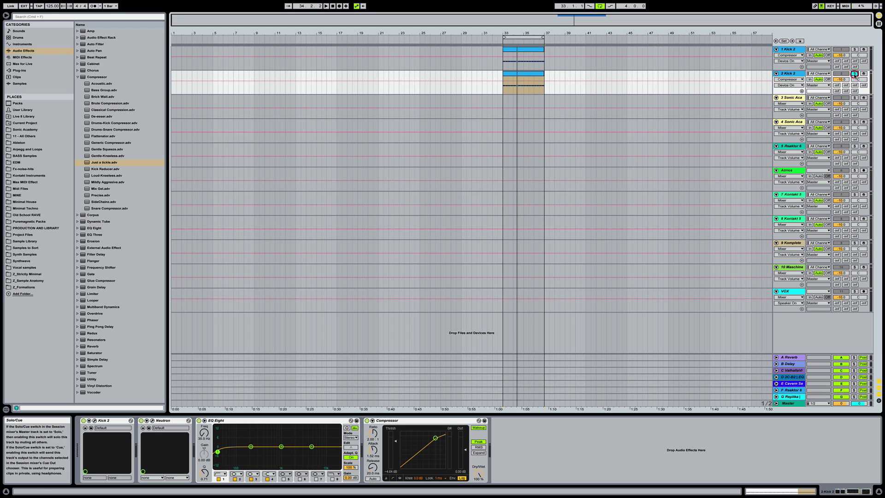
left_click(519, 73)
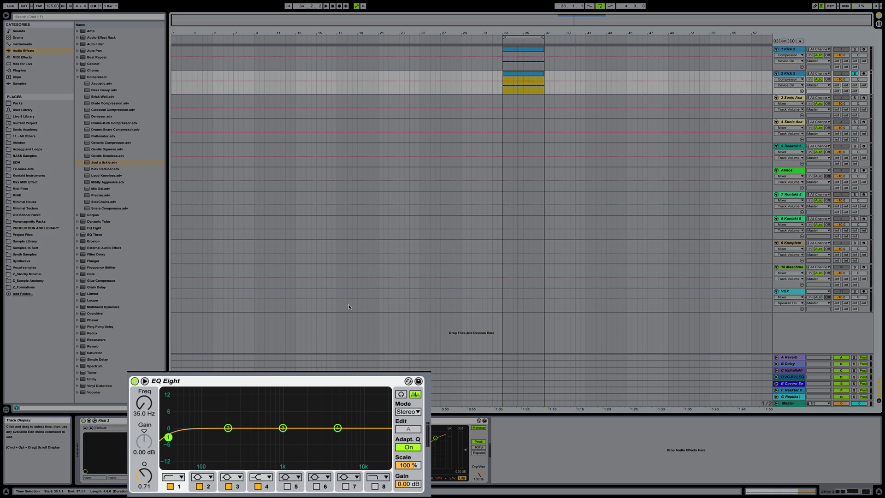
key("space")
mouse_move(137, 411)
left_mouse_down()
mouse_move(137, 396)
mouse_move(138, 405)
left_mouse_up()
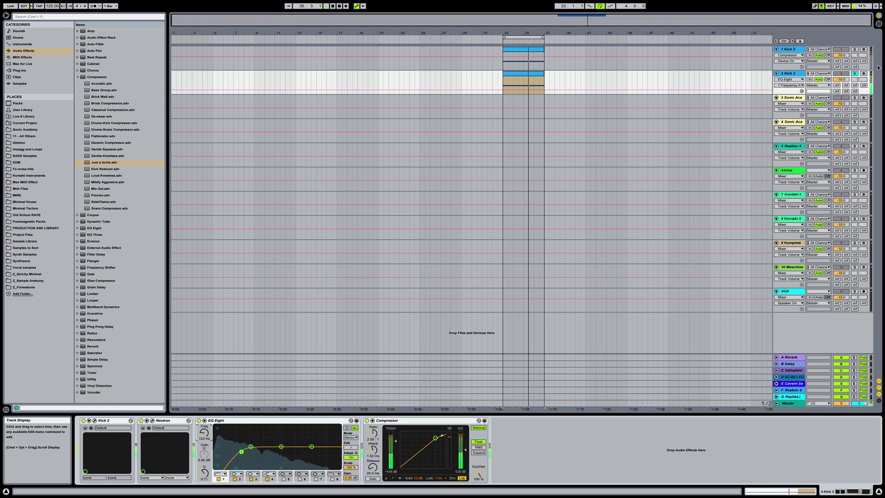
Step: Compare the original and filtered kicks by soloing each in turn, stop playback, and turn off the solo
left_click(854, 48)
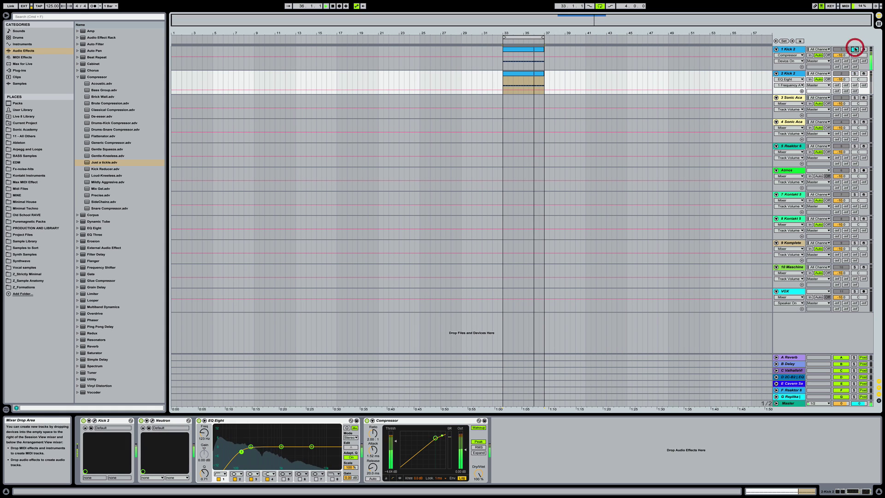
left_click(853, 73)
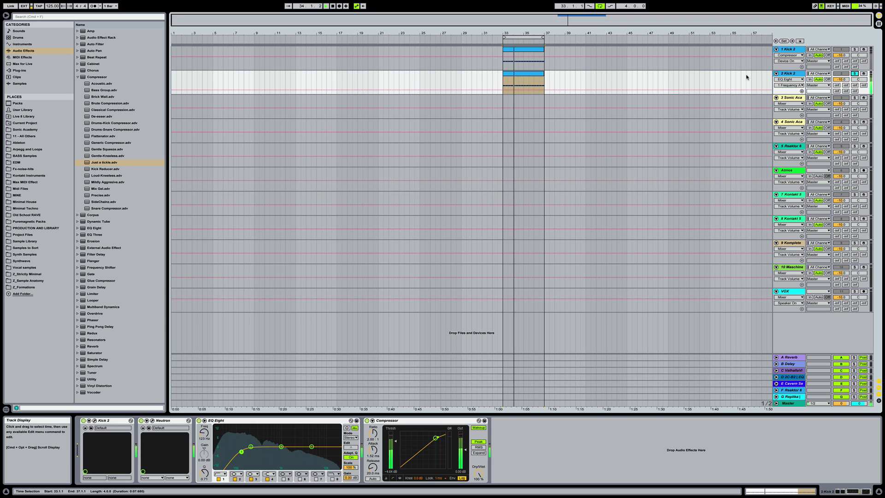
key("space")
left_click(854, 73)
Step: Rename the duplicate kick track as FILTER KICK and compare its device chain with the original kick track's
left_click(788, 73)
key("super+r")
type("FILTER KICK")
key("Return")
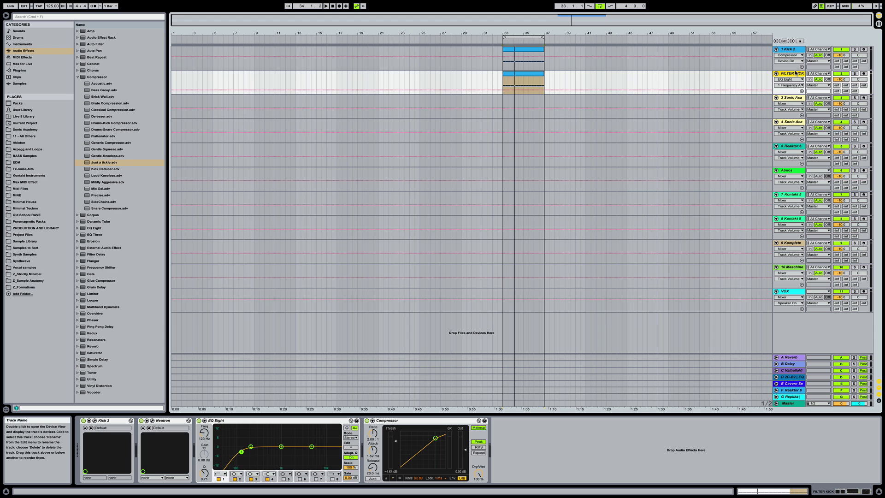
left_click(791, 49)
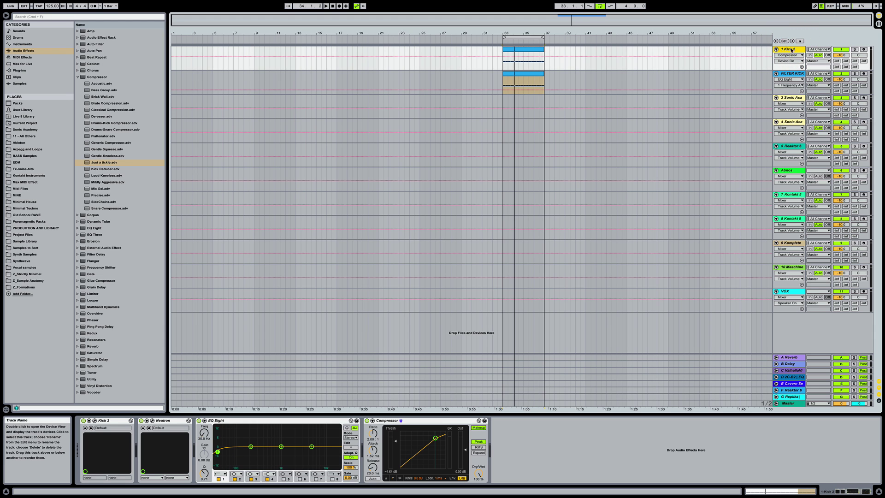
left_click(792, 73)
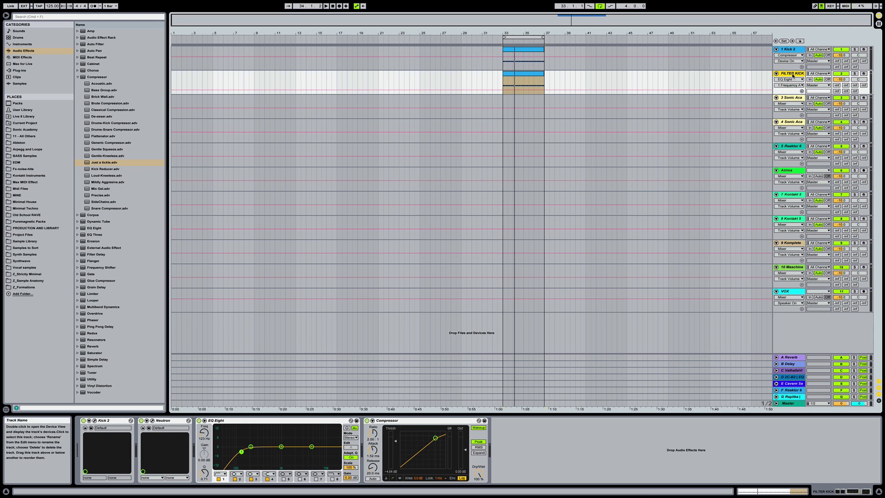